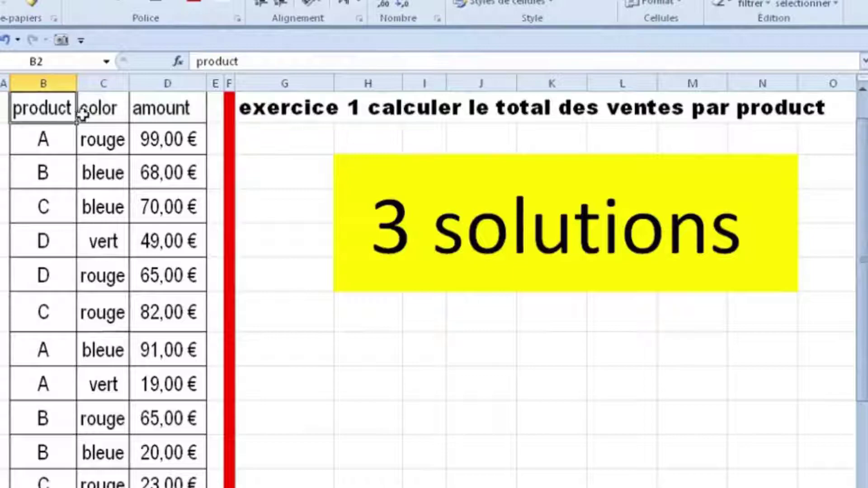
# Review the product, color and amount headers, the amounts 99 to 91, and the full data table
pyautogui.click(103, 112)
pyautogui.click(155, 114)
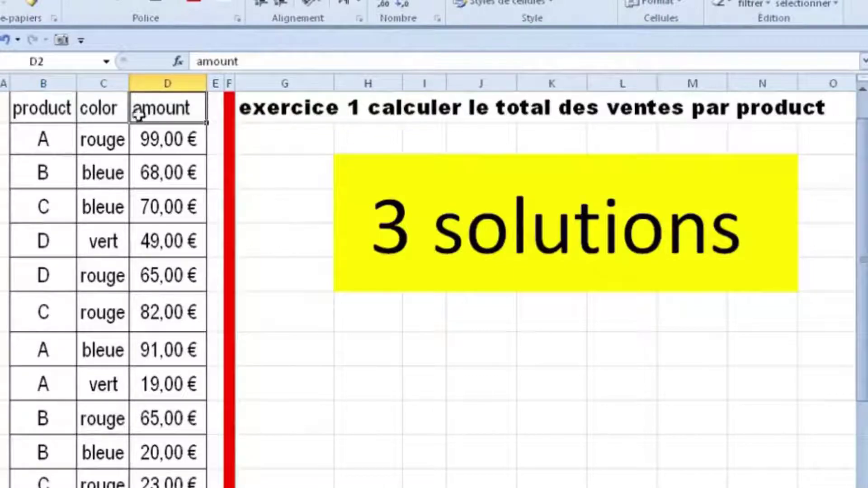
pyautogui.moveTo(63, 113)
pyautogui.mouseDown()
pyautogui.moveTo(137, 115)
pyautogui.moveTo(146, 312)
pyautogui.mouseUp()
pyautogui.click(157, 134)
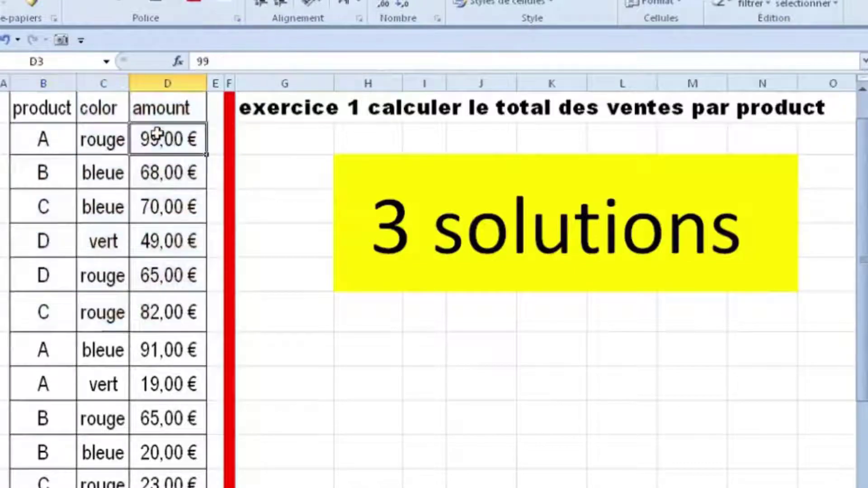
pyautogui.moveTo(156, 134)
pyautogui.mouseDown()
pyautogui.moveTo(151, 300)
pyautogui.moveTo(158, 357)
pyautogui.mouseUp()
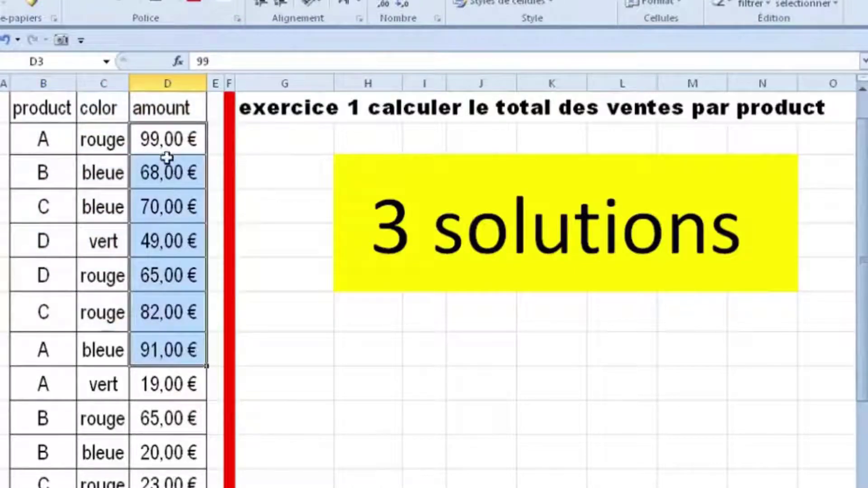
pyautogui.click(42, 140)
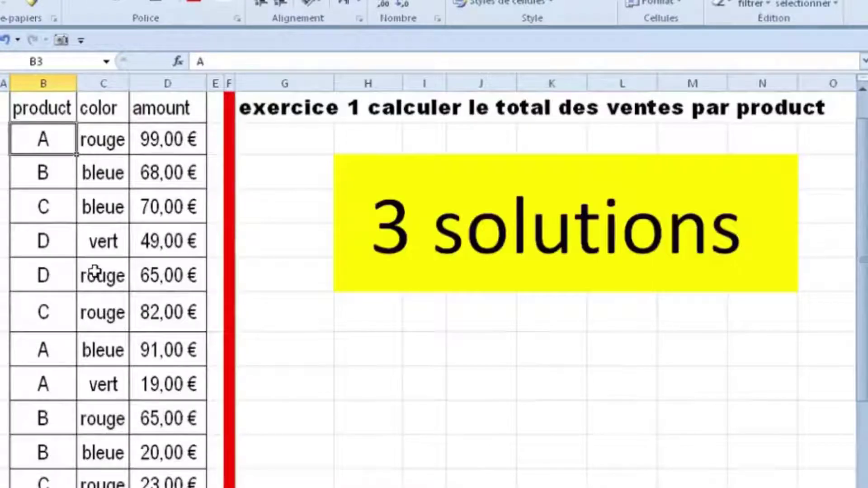
pyautogui.click(43, 113)
pyautogui.moveTo(43, 113)
pyautogui.mouseDown()
pyautogui.moveTo(169, 120)
pyautogui.moveTo(158, 453)
pyautogui.mouseUp()
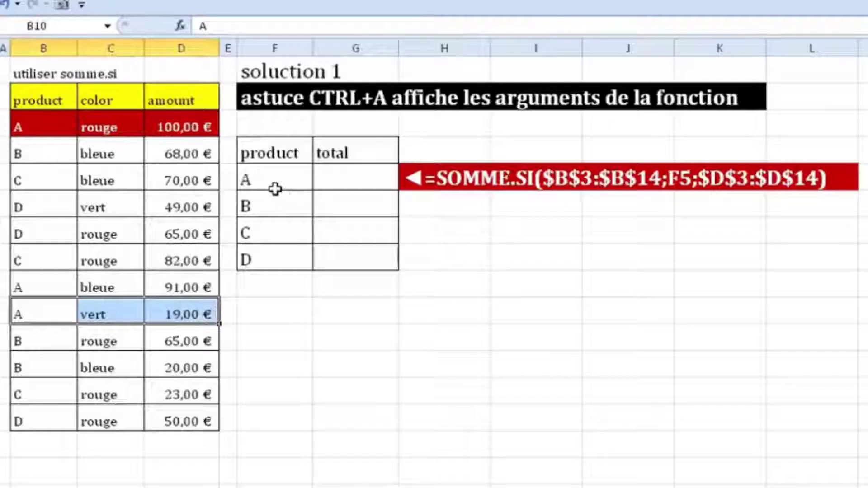
# Go over products A–D in the totals table and select product A's total cell G5
pyautogui.click(274, 186)
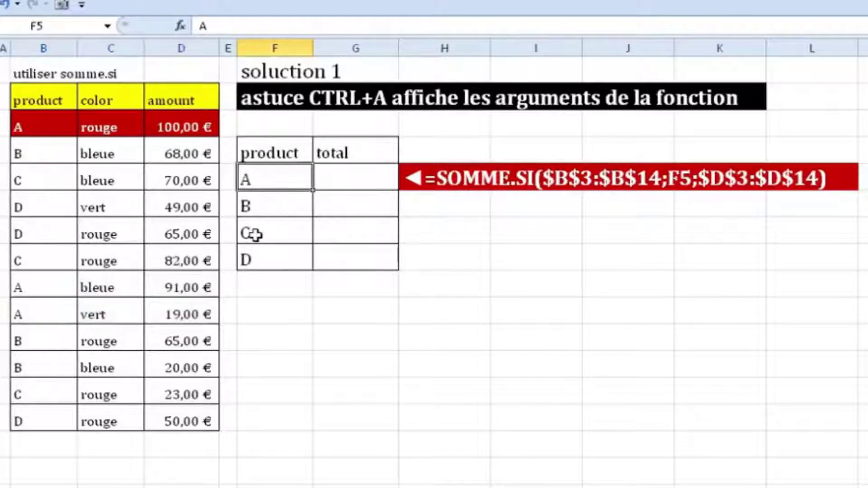
pyautogui.click(325, 187)
pyautogui.click(277, 207)
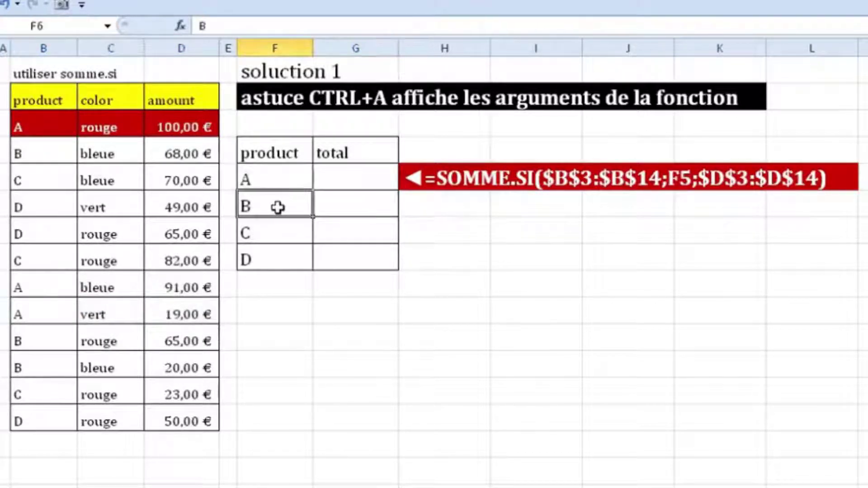
pyautogui.click(264, 231)
pyautogui.click(254, 255)
pyautogui.click(333, 178)
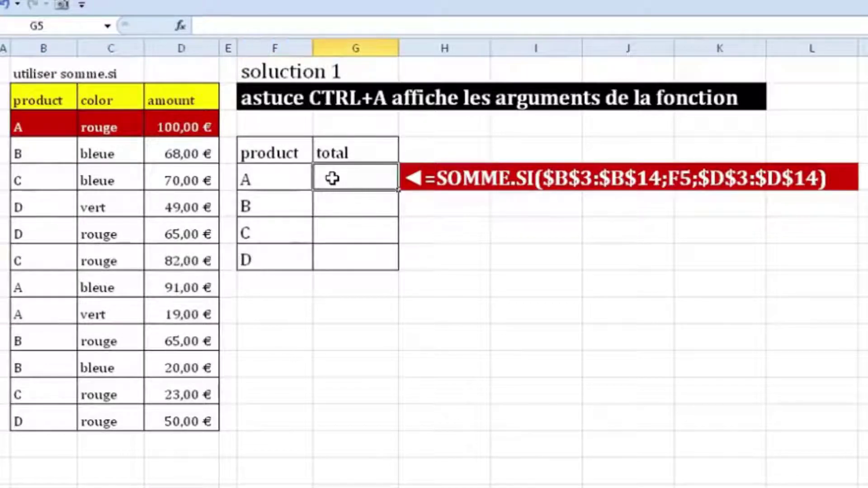
# Begin G5's formula as =SOMME.SI($B$4:$B$14 with an absolute product range
pyautogui.write('=som')
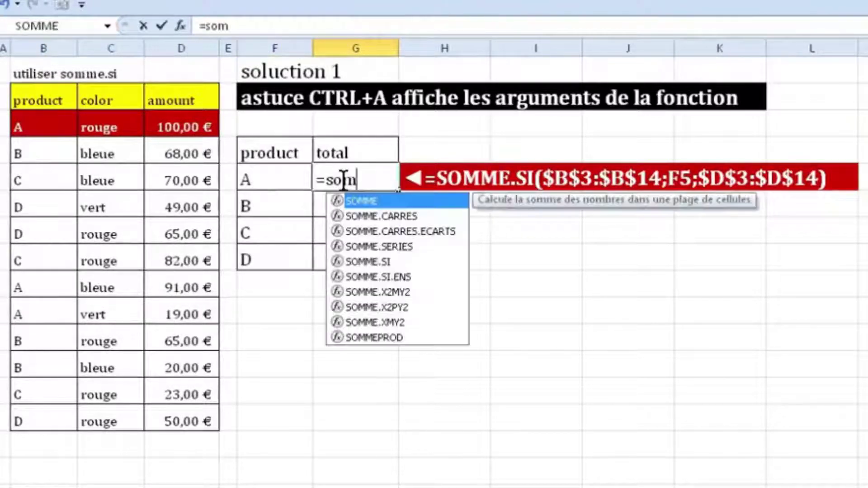
pyautogui.write('me')
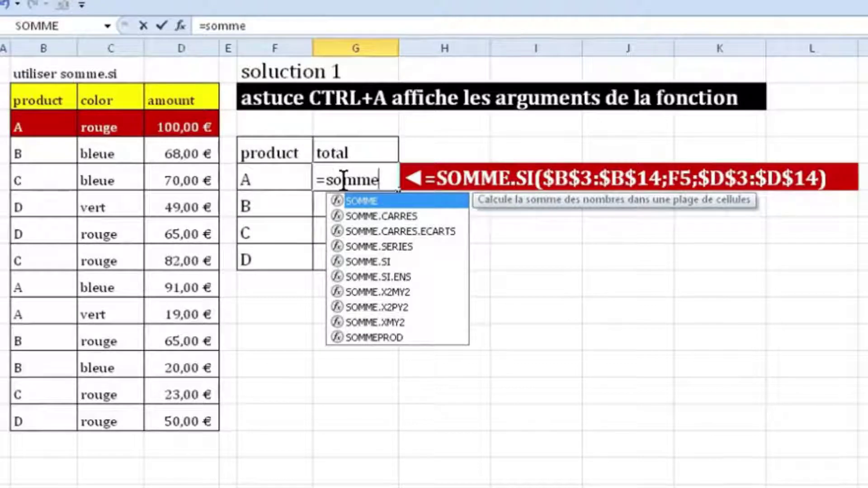
pyautogui.write('.si')
pyautogui.press('Tab')
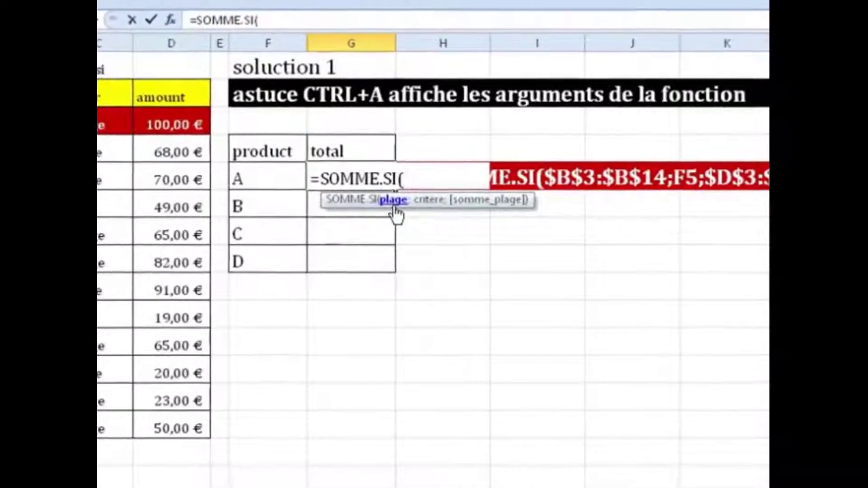
pyautogui.write('B4')
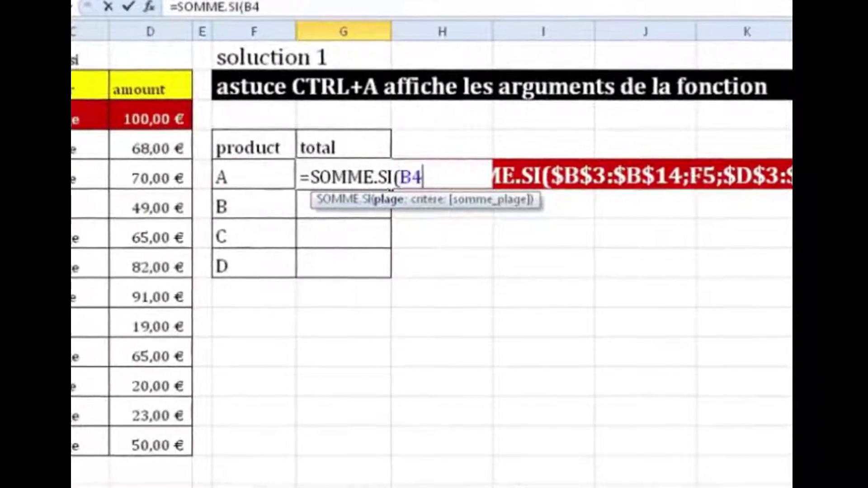
pyautogui.write(':B5')
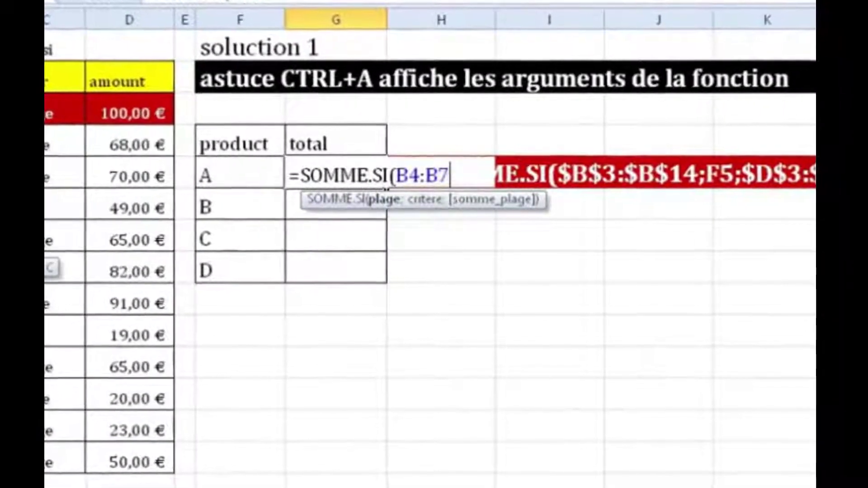
pyautogui.moveTo(65, 205); pyautogui.dragTo(39, 470)
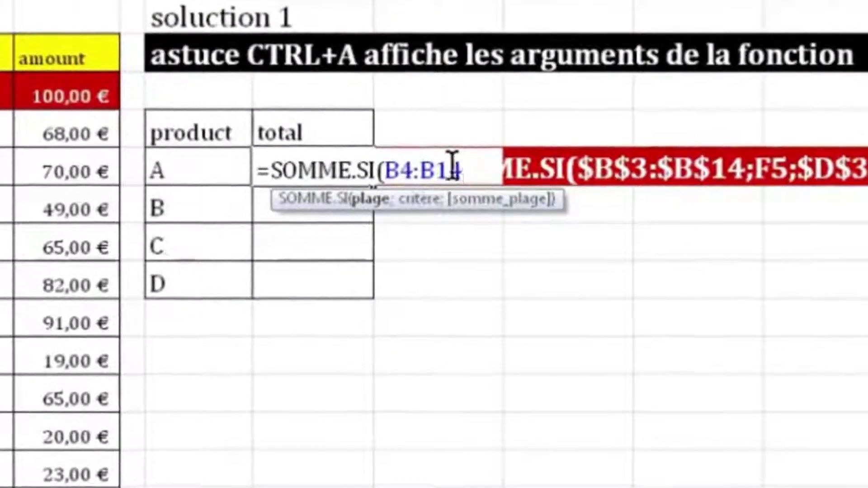
pyautogui.moveTo(460, 171); pyautogui.dragTo(382, 171)
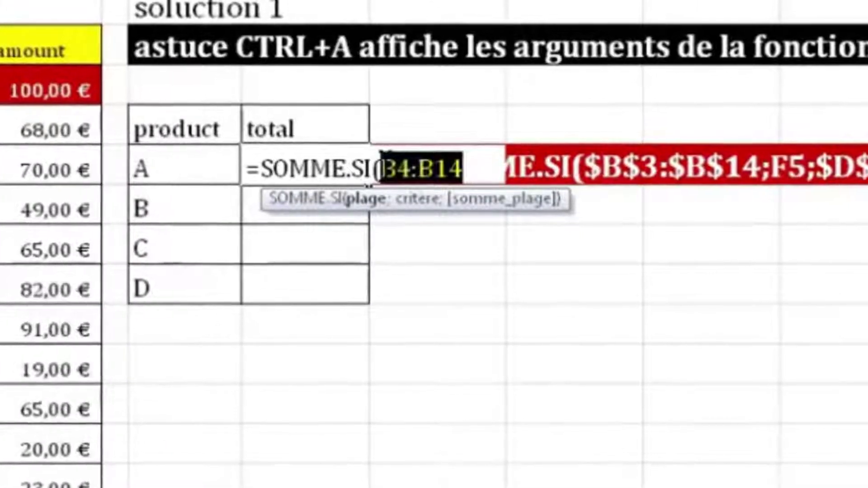
pyautogui.press('F4')
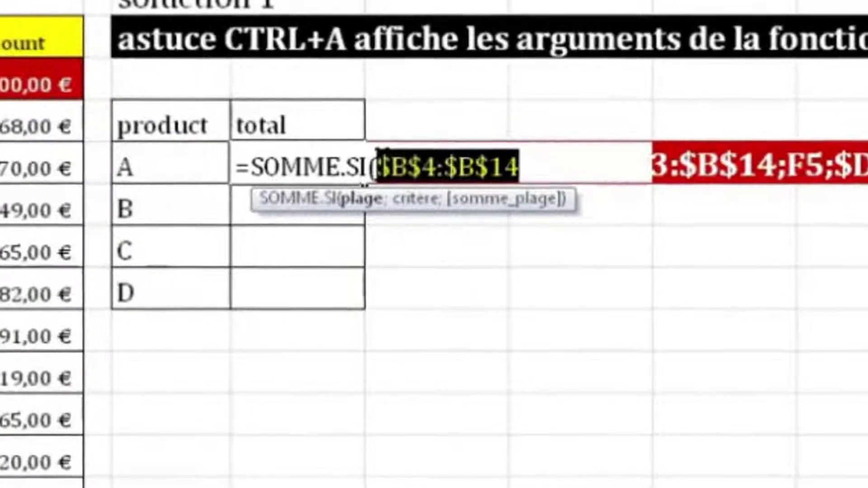
# Add F5 as the criterion so the formula reads =SOMME.SI($B$4:$B$14;F5;
pyautogui.click(525, 164)
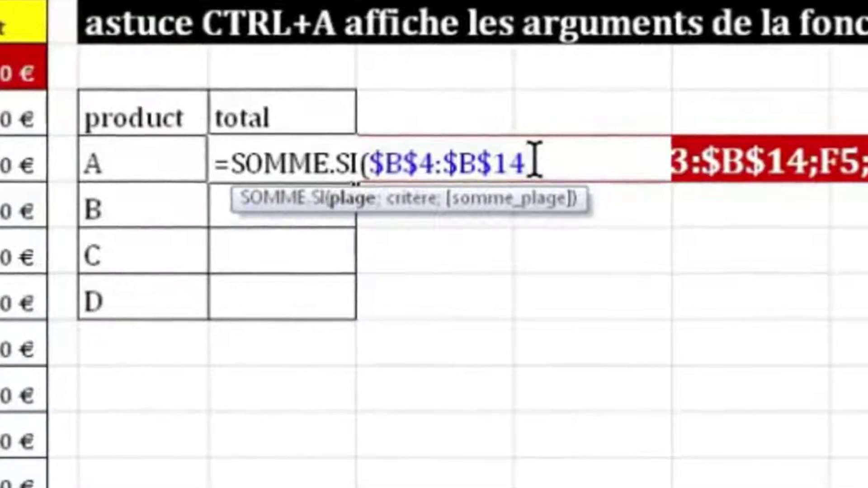
pyautogui.write(';')
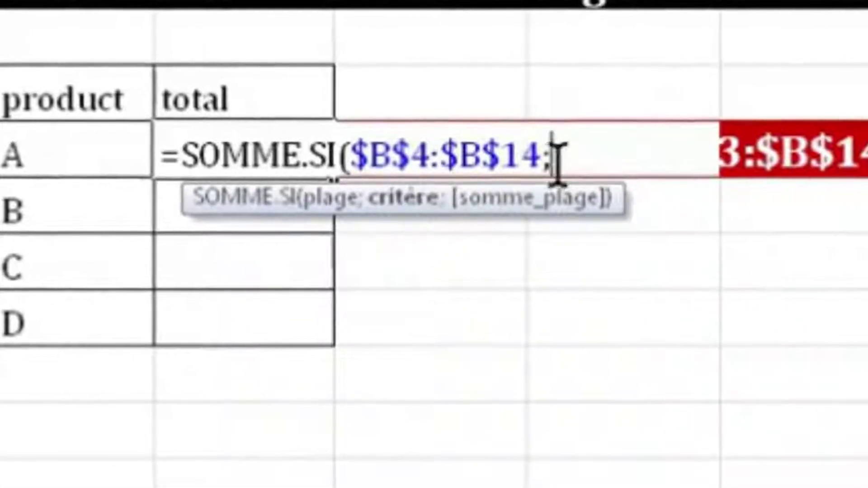
pyautogui.click(63, 155)
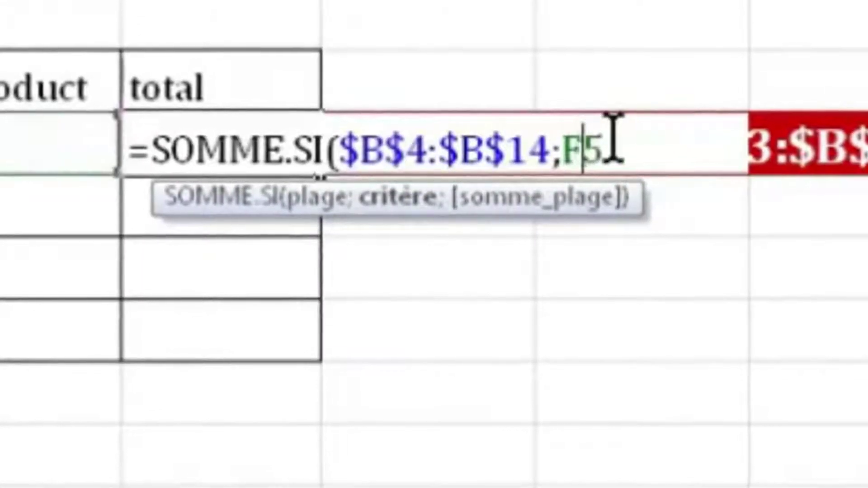
pyautogui.moveTo(606, 136); pyautogui.dragTo(572, 124)
pyautogui.click(605, 135)
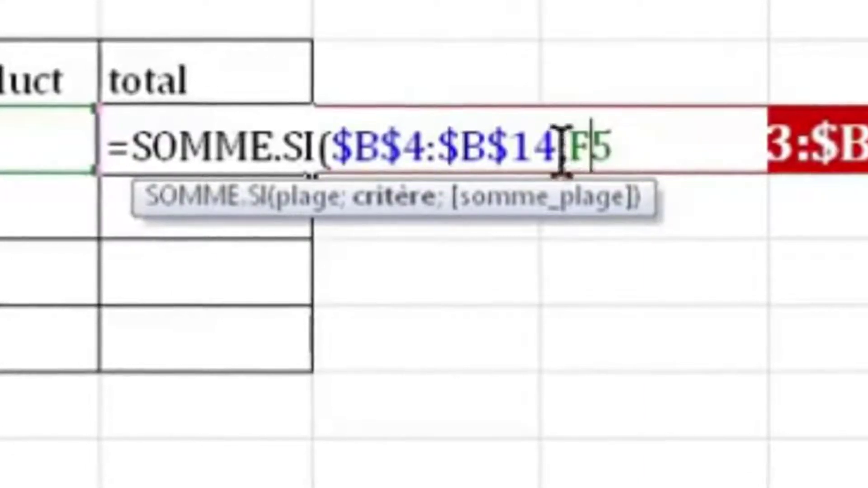
pyautogui.click(621, 145)
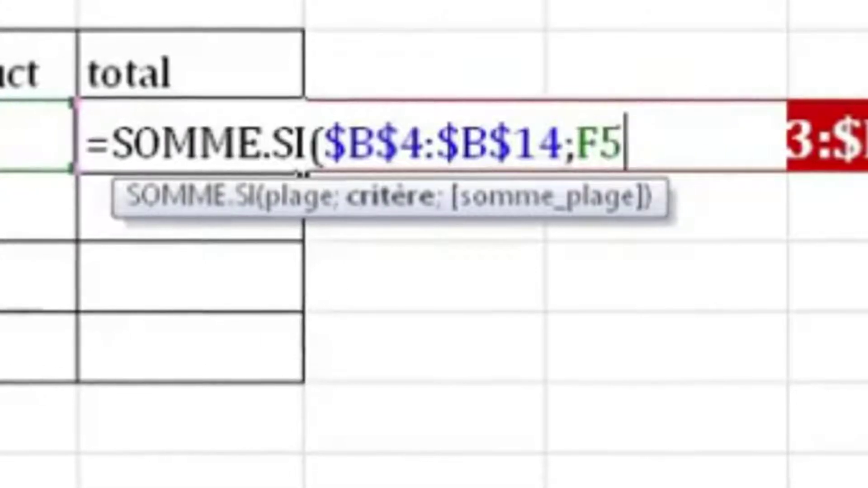
pyautogui.doubleClick(628, 142)
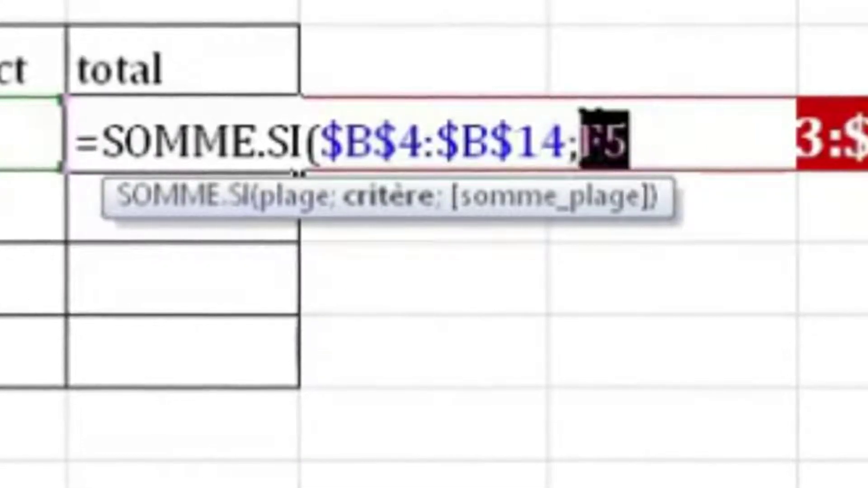
pyautogui.click(604, 142)
pyautogui.click(678, 135)
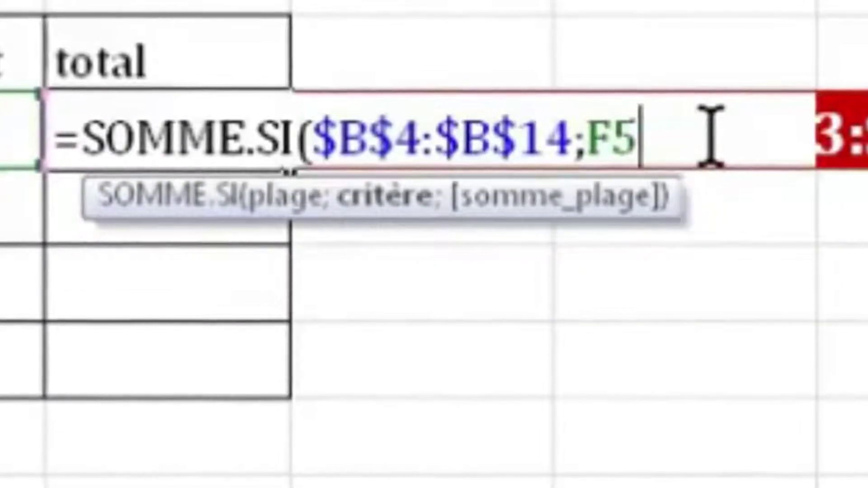
pyautogui.write(';')
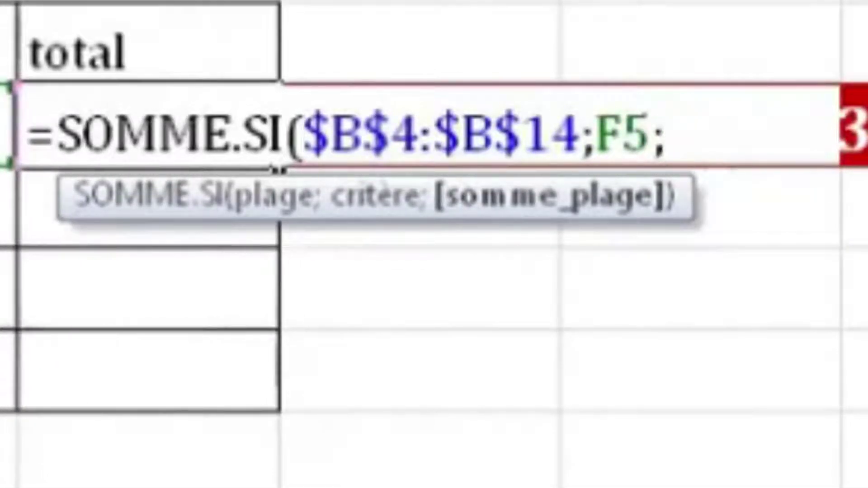
# Complete the formula with absolute sum range $D$3:$D$14, giving product A 173,00 €
pyautogui.write('D3')
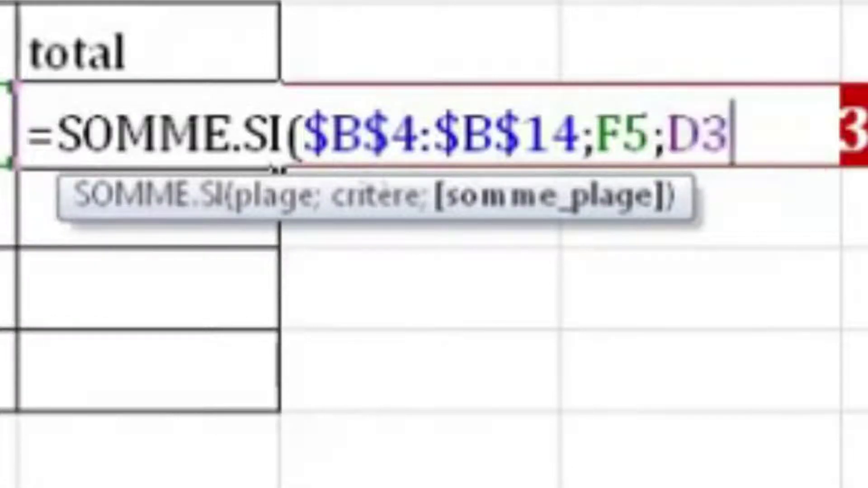
pyautogui.write(':D8')
pyautogui.hotkey('shift', 'Down')
pyautogui.hotkey('shift', 'Down')
pyautogui.hotkey('shift', 'Down')
pyautogui.hotkey('shift', 'Down')
pyautogui.hotkey('shift', 'Down')
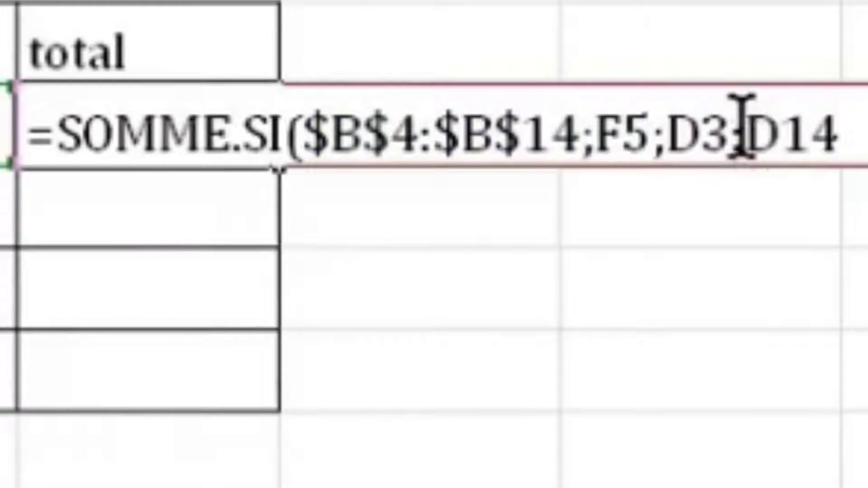
pyautogui.press('F4')
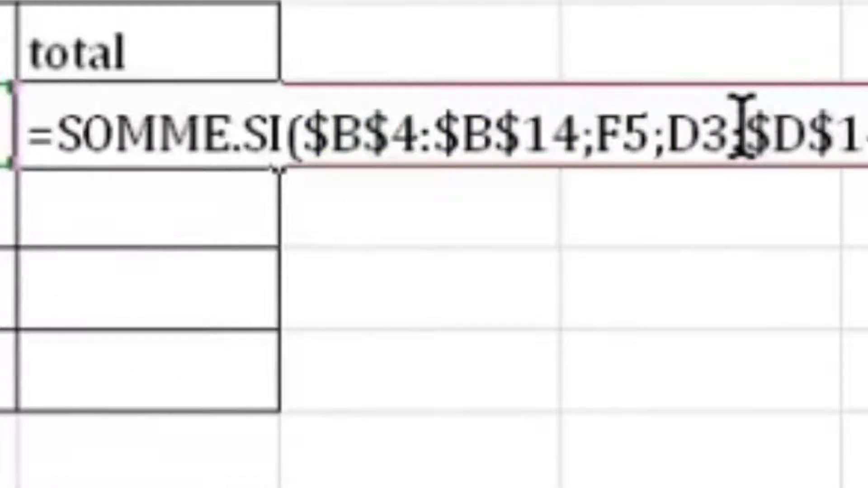
pyautogui.click(809, 131)
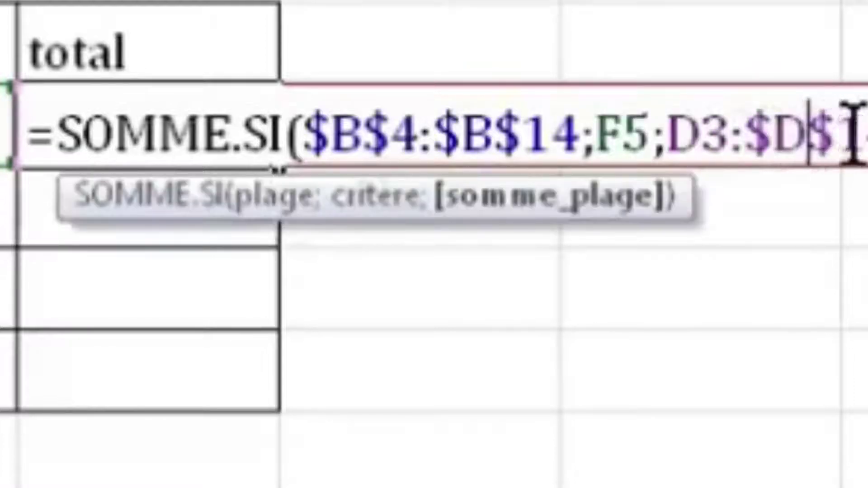
pyautogui.click(705, 133)
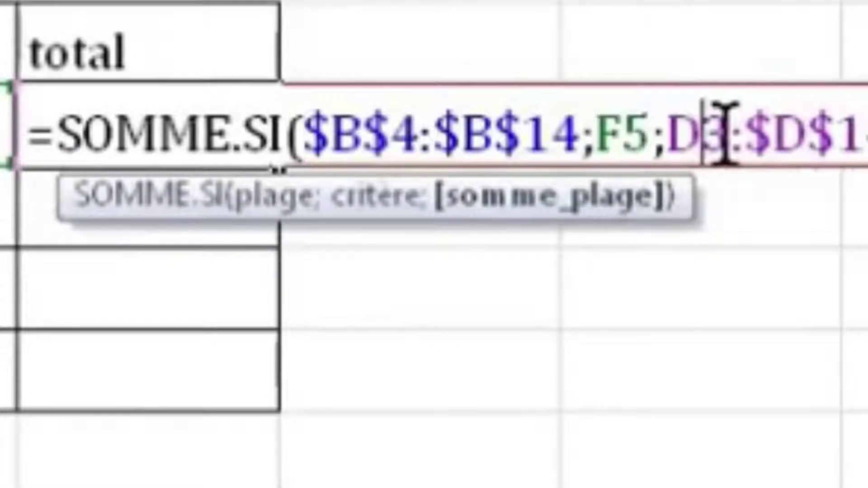
pyautogui.press('F4')
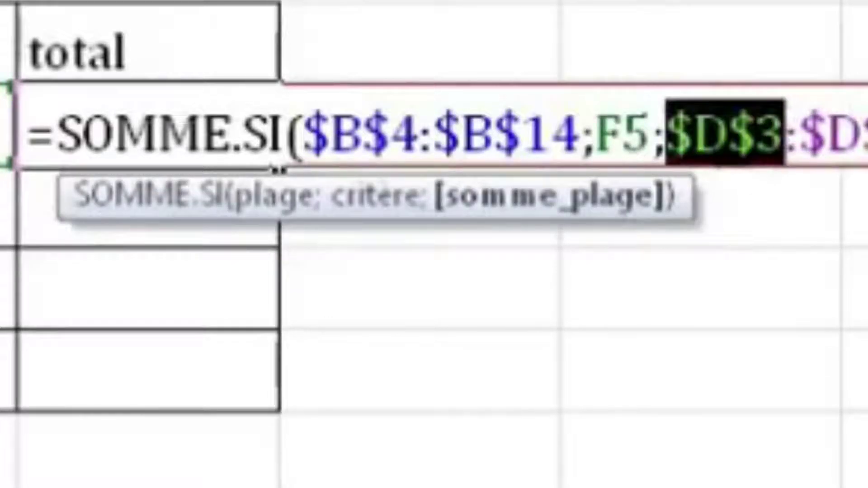
pyautogui.click(853, 128)
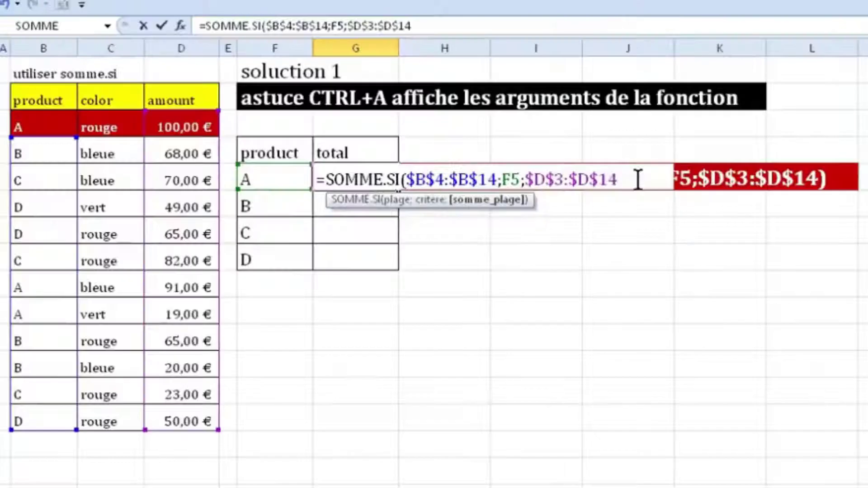
pyautogui.press('Return')
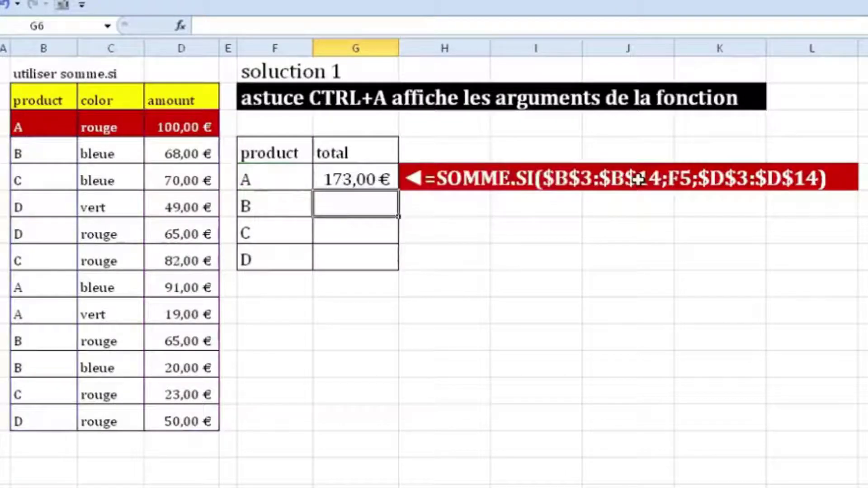
# Fill G5's formula down to G8 for totals B 184,00 €, C 153,00 €, D 142,00 €
pyautogui.click(368, 180)
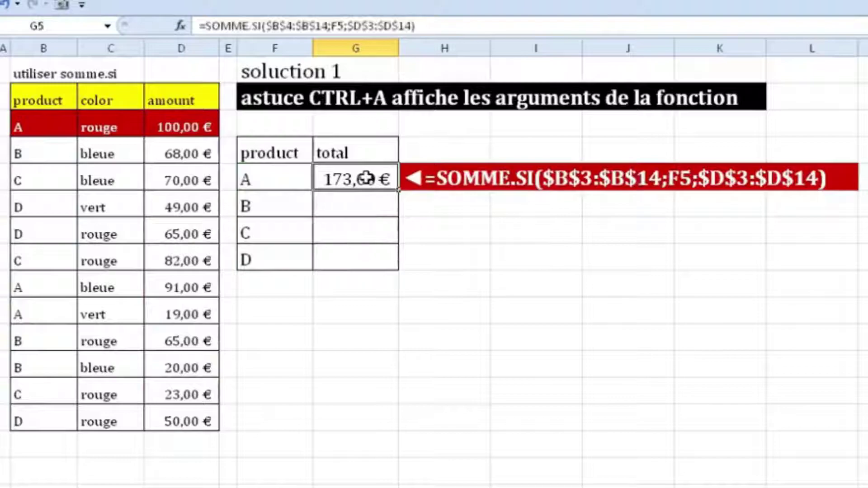
pyautogui.doubleClick(399, 191)
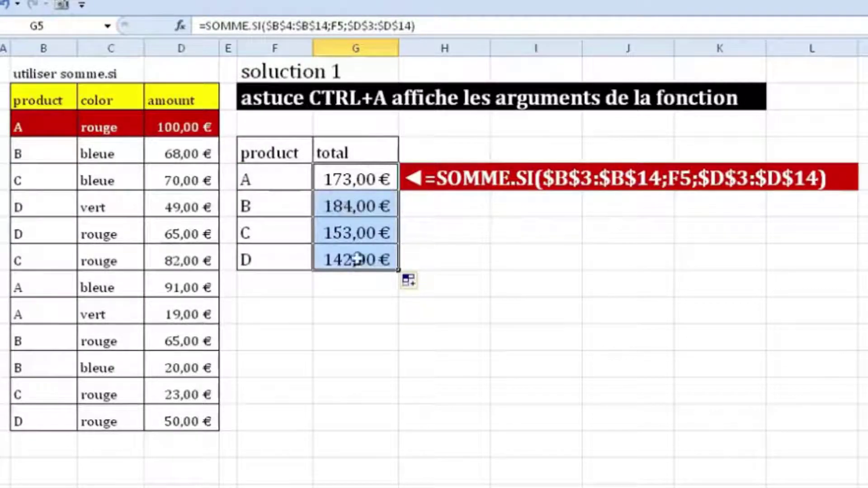
pyautogui.scroll(-1, 393, 306)
pyautogui.scroll(-1, 394, 306)
# Move the large red SOMME.SI formula image beside the data
pyautogui.click(369, 421)
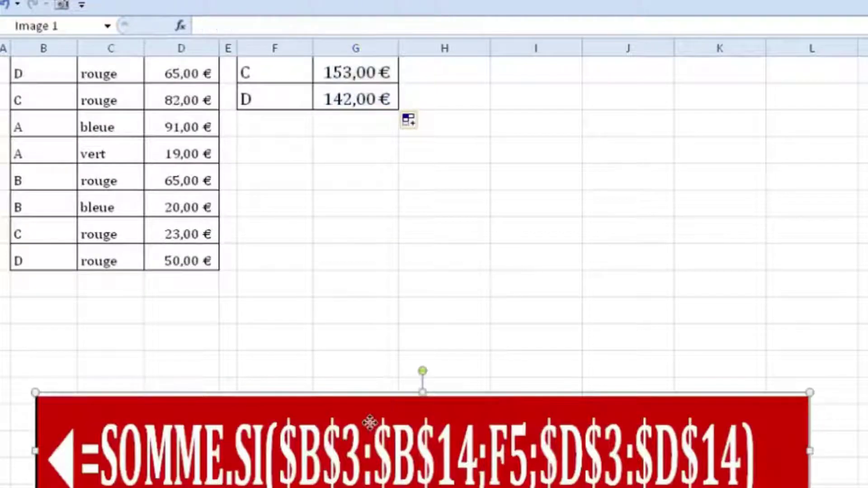
pyautogui.moveTo(369, 421); pyautogui.dragTo(354, 177)
pyautogui.click(352, 179)
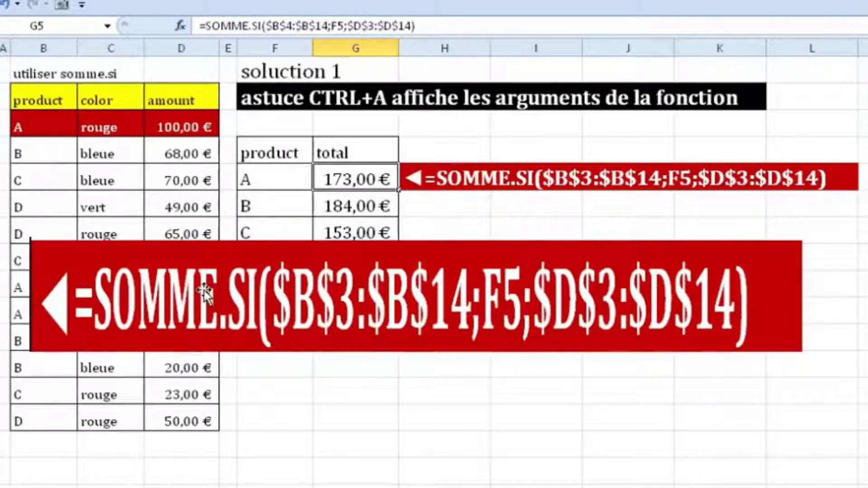
pyautogui.moveTo(205, 294); pyautogui.dragTo(254, 288)
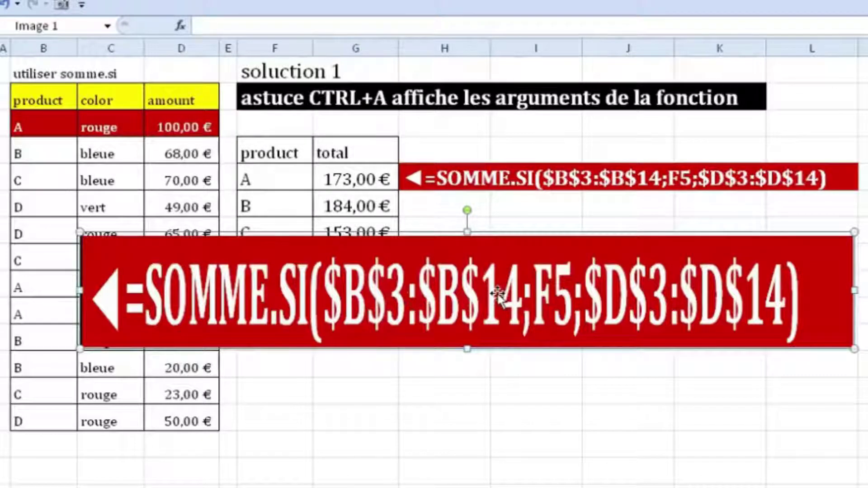
# Highlight criteria range B3:B14, criterion F5 and amounts D3:D14 to illustrate the formula
pyautogui.moveTo(36, 129); pyautogui.dragTo(34, 407)
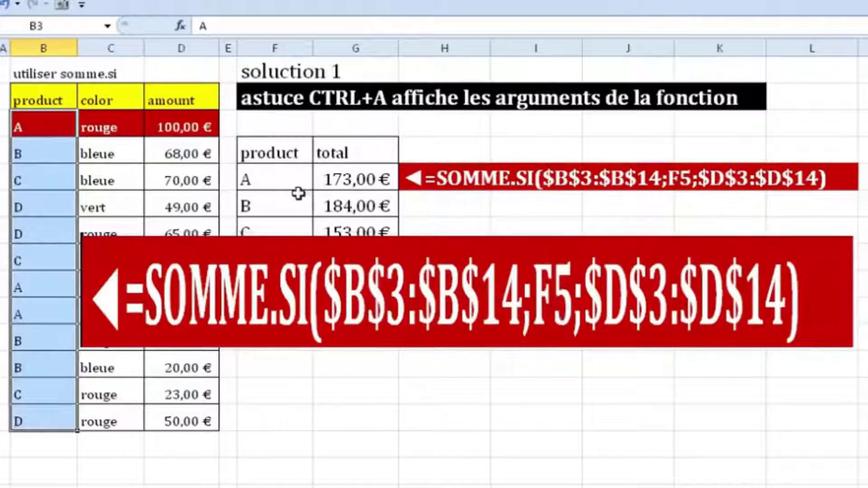
pyautogui.click(261, 183)
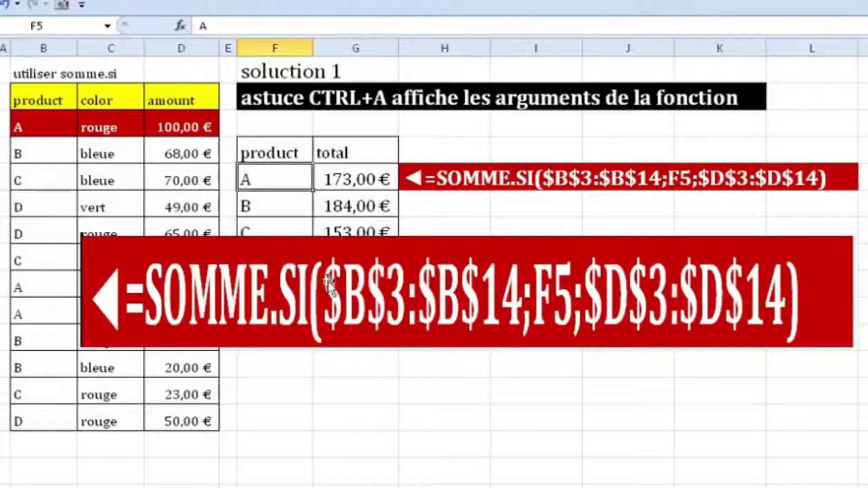
pyautogui.moveTo(245, 286); pyautogui.dragTo(383, 310)
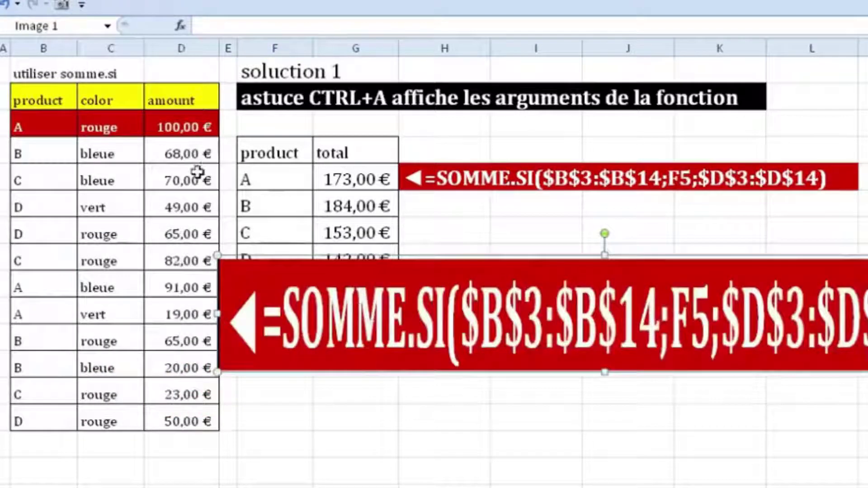
pyautogui.moveTo(181, 153); pyautogui.dragTo(178, 418)
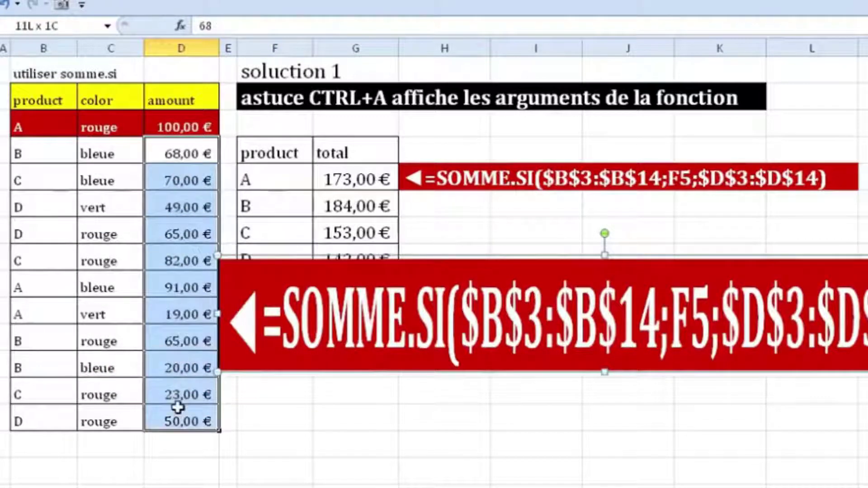
pyautogui.moveTo(177, 127); pyautogui.dragTo(178, 414)
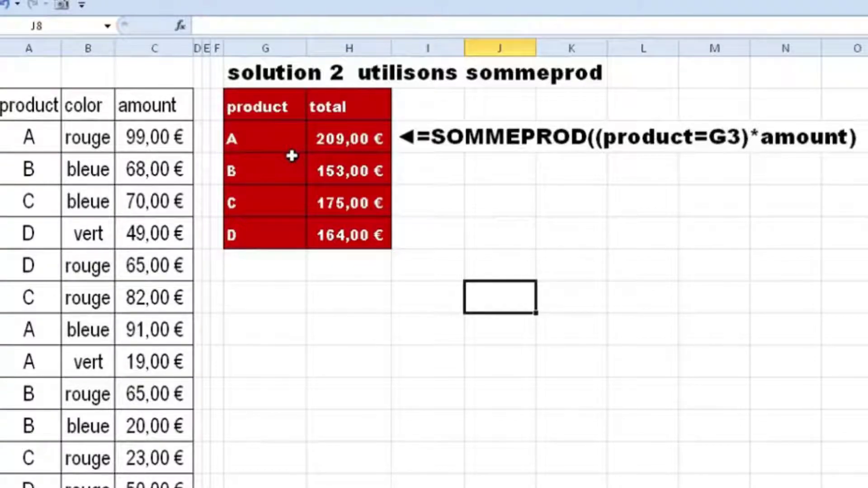
pyautogui.click(31, 137)
pyautogui.hotkey('ctrl', 'shift', 'Down')
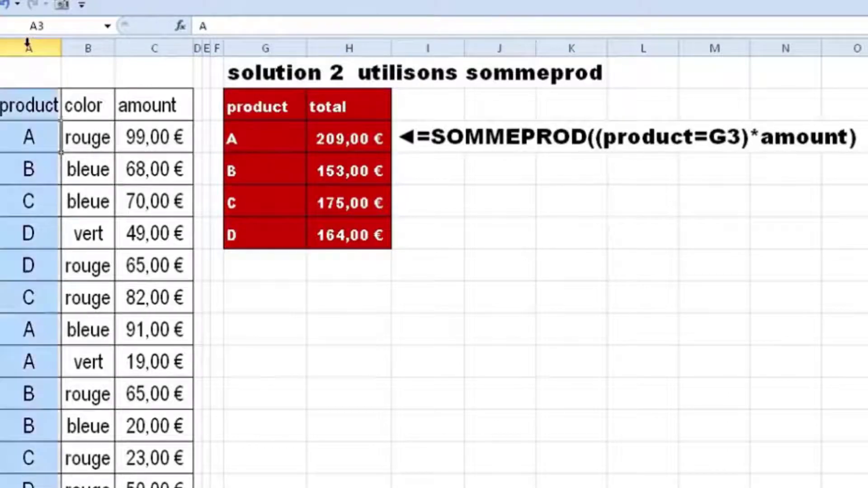
pyautogui.click(27, 45)
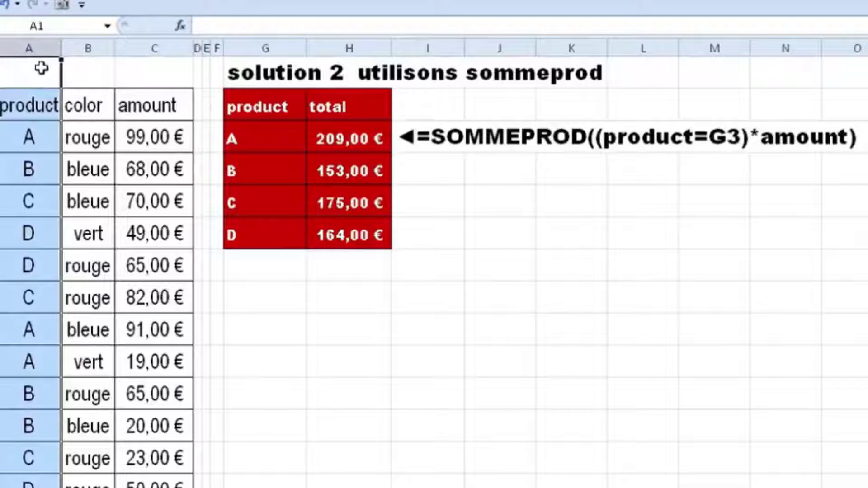
pyautogui.click(27, 149)
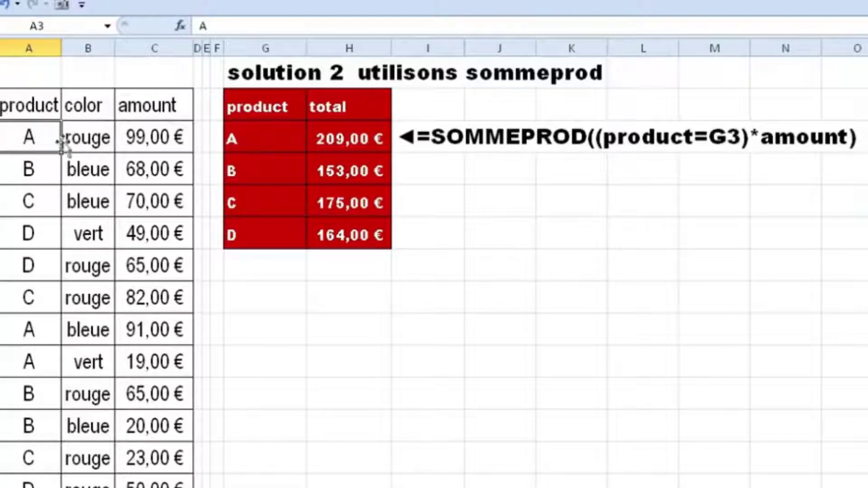
pyautogui.click(146, 139)
pyautogui.click(22, 174)
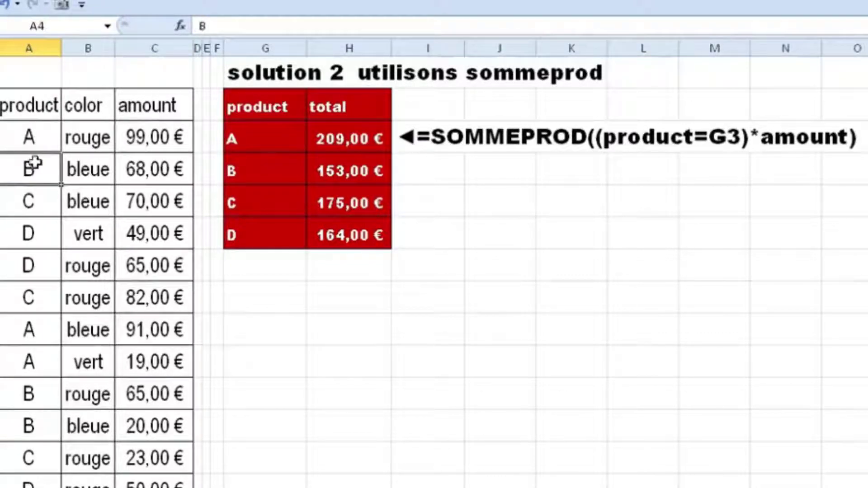
pyautogui.click(174, 169)
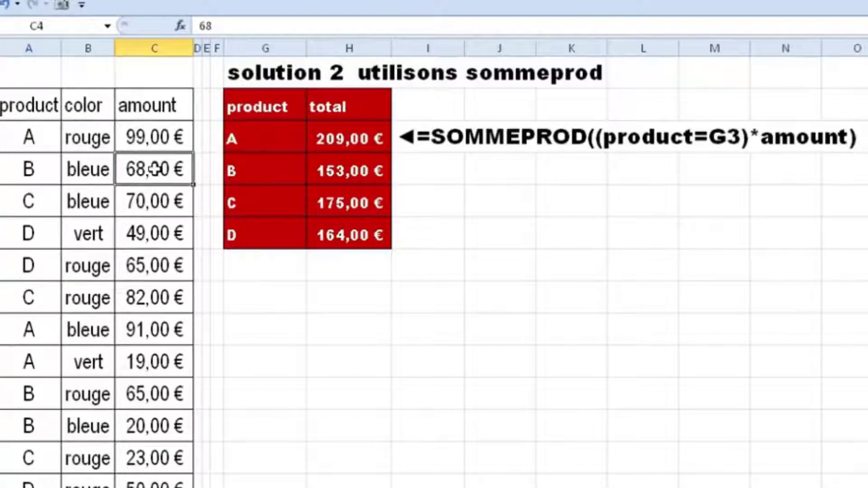
pyautogui.click(145, 140)
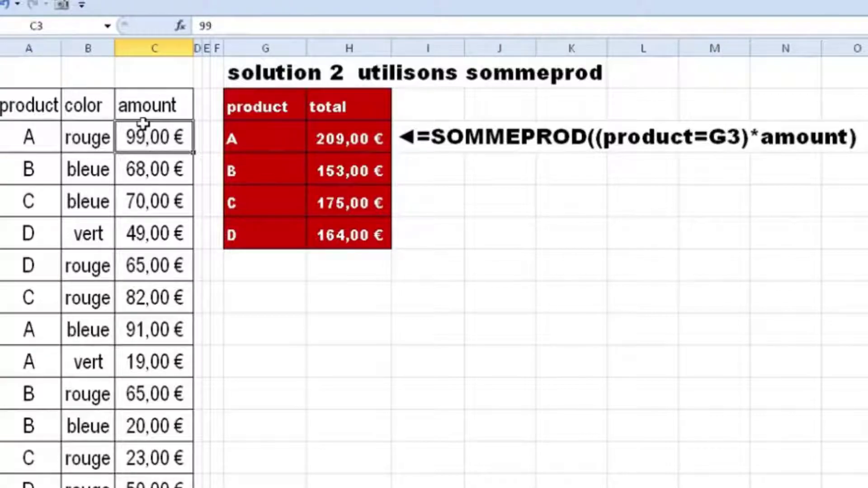
pyautogui.click(29, 138)
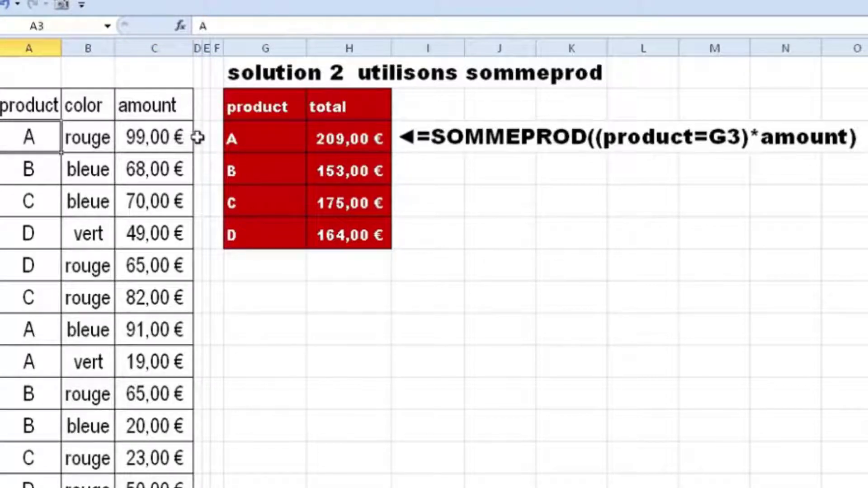
pyautogui.click(27, 106)
# Create names product, color and amount from the top row of the selected data table
pyautogui.moveTo(27, 106); pyautogui.dragTo(132, 114)
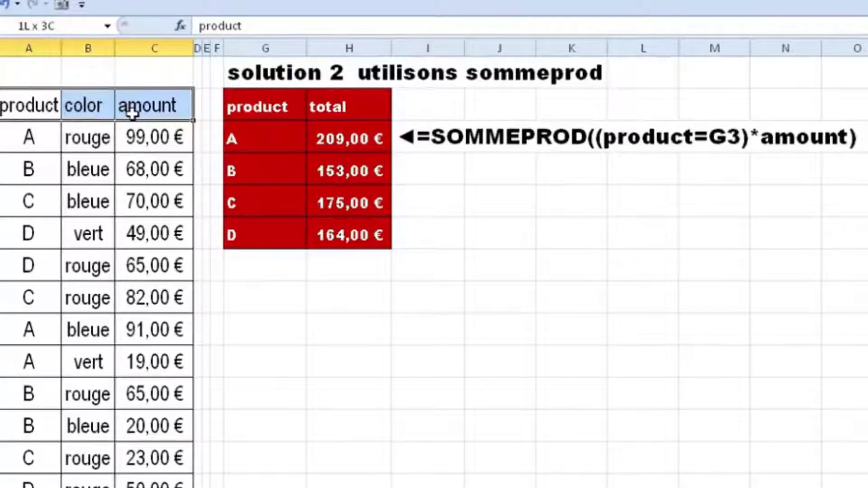
pyautogui.moveTo(33, 105)
pyautogui.mouseDown()
pyautogui.moveTo(146, 186)
pyautogui.moveTo(129, 480)
pyautogui.moveTo(139, 291)
pyautogui.mouseUp()
pyautogui.scroll(2, 126, 280)
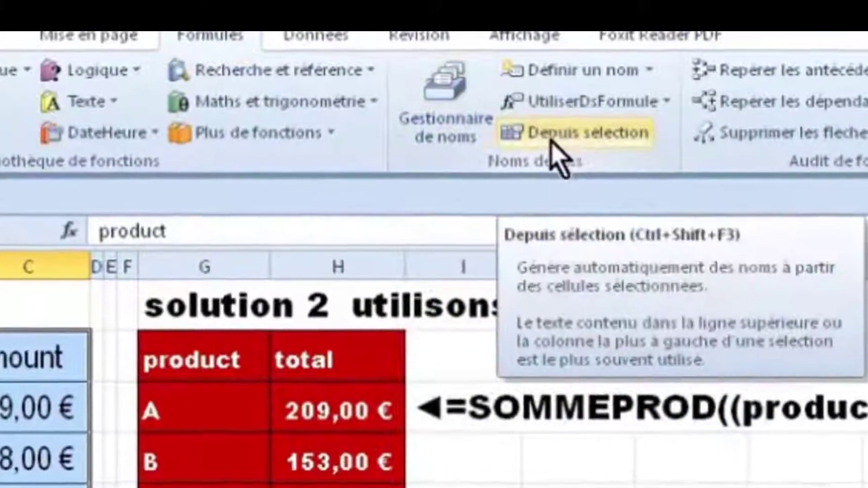
pyautogui.click(550, 141)
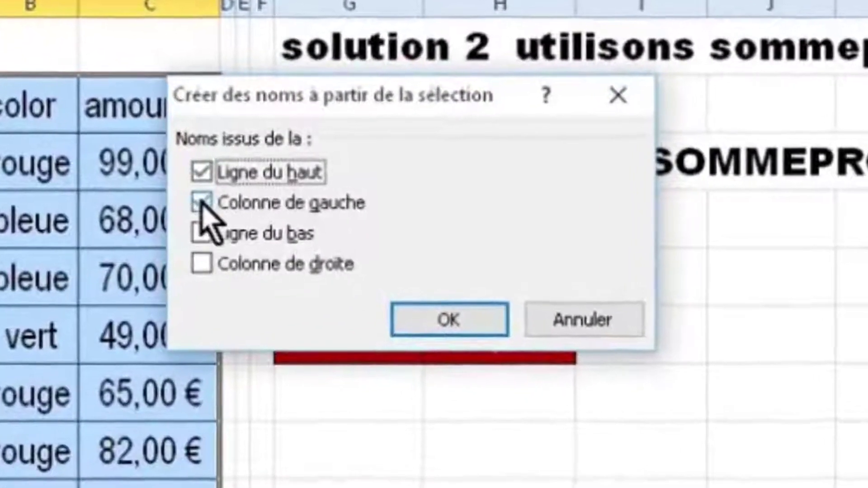
pyautogui.click(200, 202)
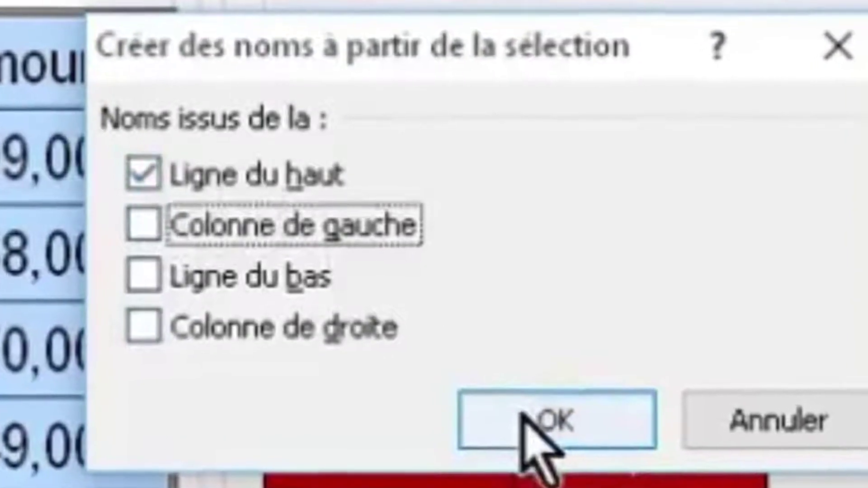
pyautogui.click(515, 410)
pyautogui.click(456, 227)
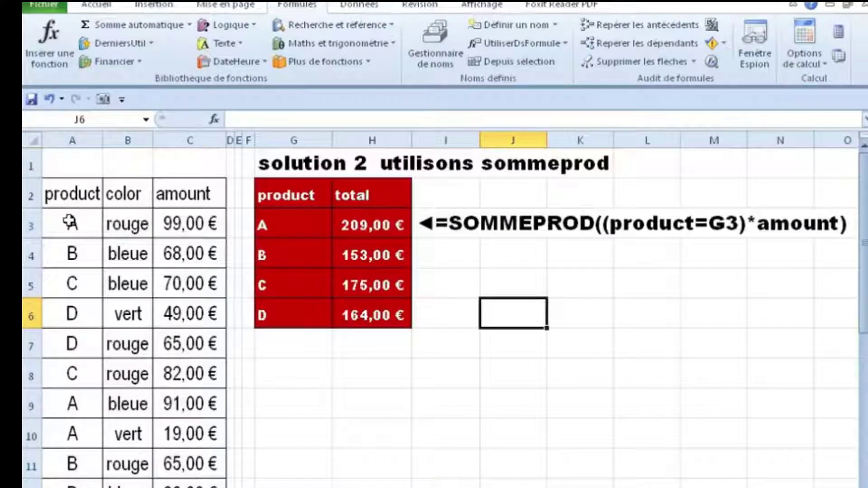
pyautogui.moveTo(70, 221); pyautogui.dragTo(71, 434)
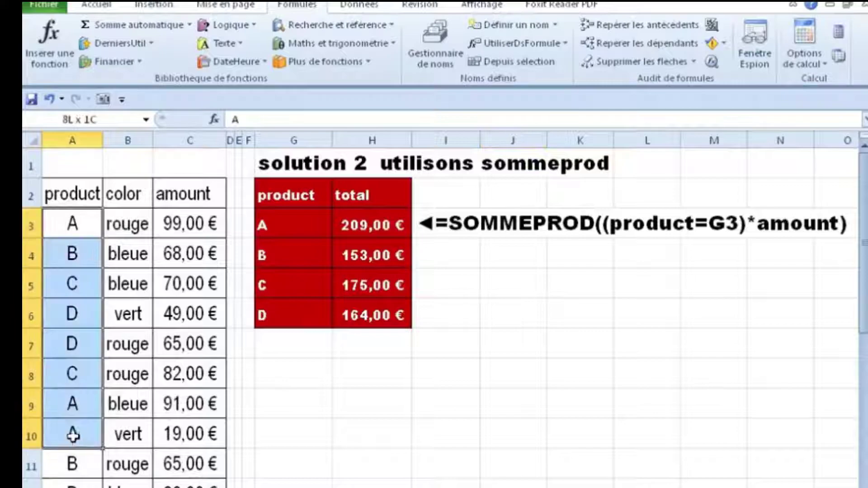
pyautogui.click(74, 345)
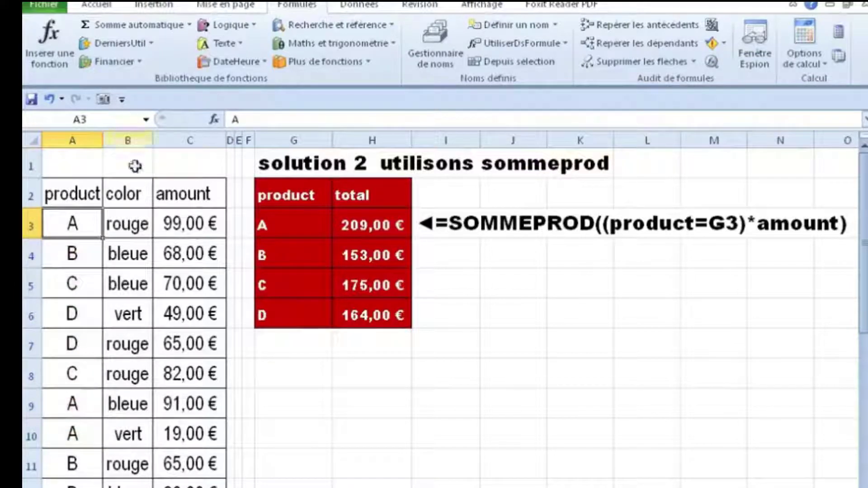
pyautogui.moveTo(129, 224); pyautogui.dragTo(128, 434)
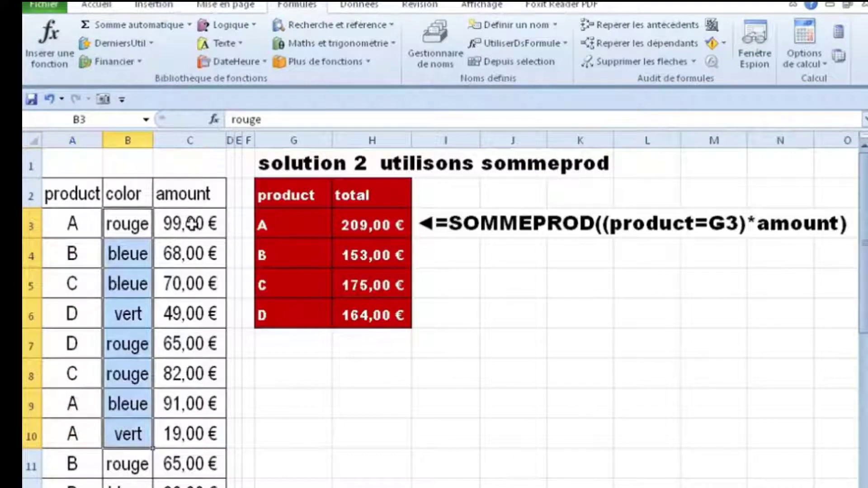
pyautogui.moveTo(196, 224); pyautogui.dragTo(199, 434)
pyautogui.click(127, 119)
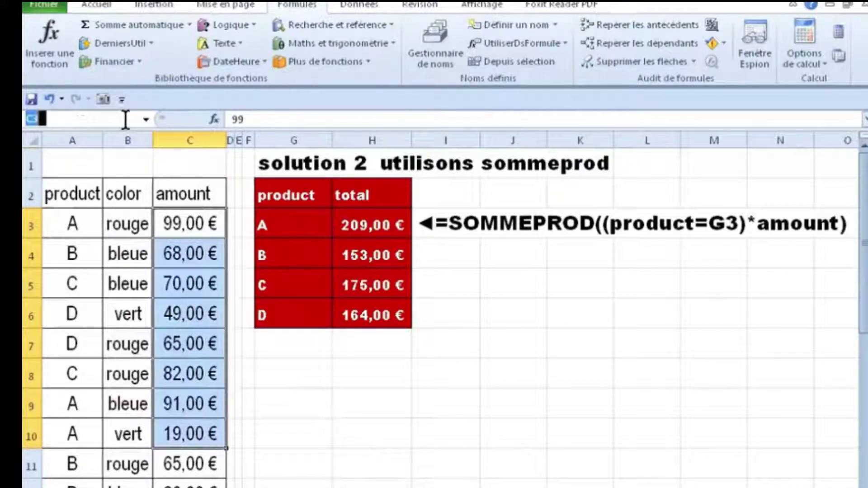
pyautogui.click(145, 119)
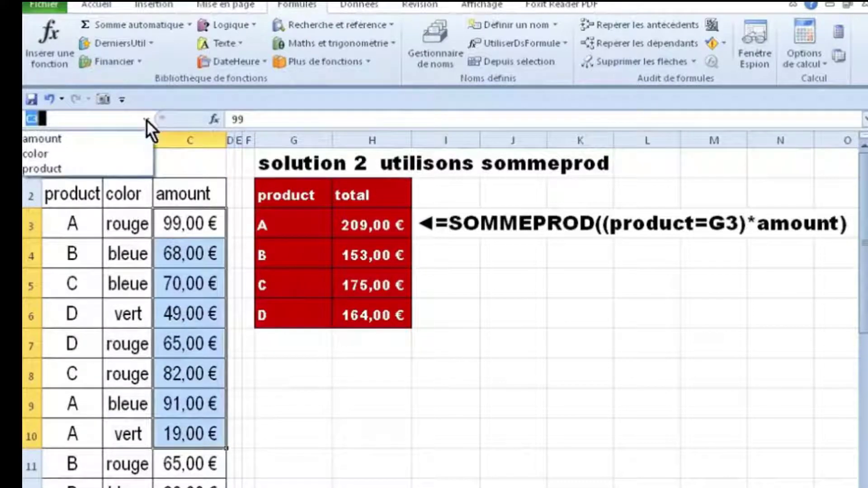
pyautogui.click(125, 140)
pyautogui.scroll(-1, 211, 273)
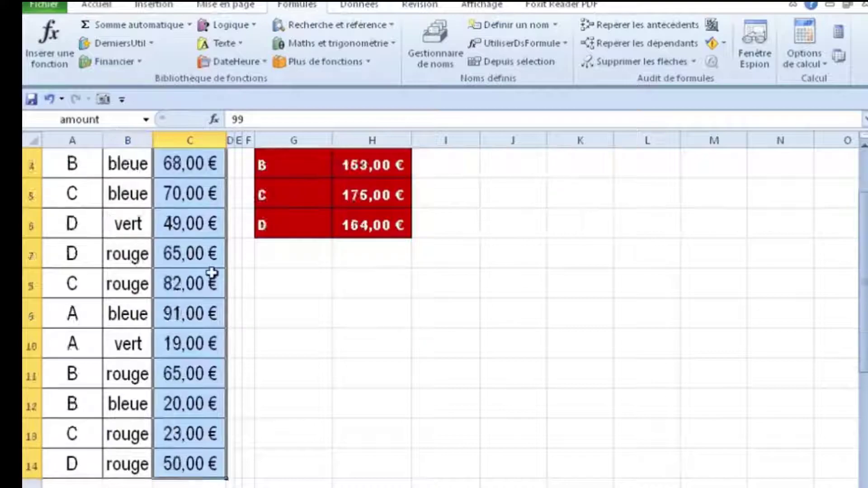
pyautogui.scroll(-2, 211, 273)
pyautogui.scroll(1, 212, 273)
pyautogui.scroll(1, 211, 273)
pyautogui.scroll(1, 211, 273)
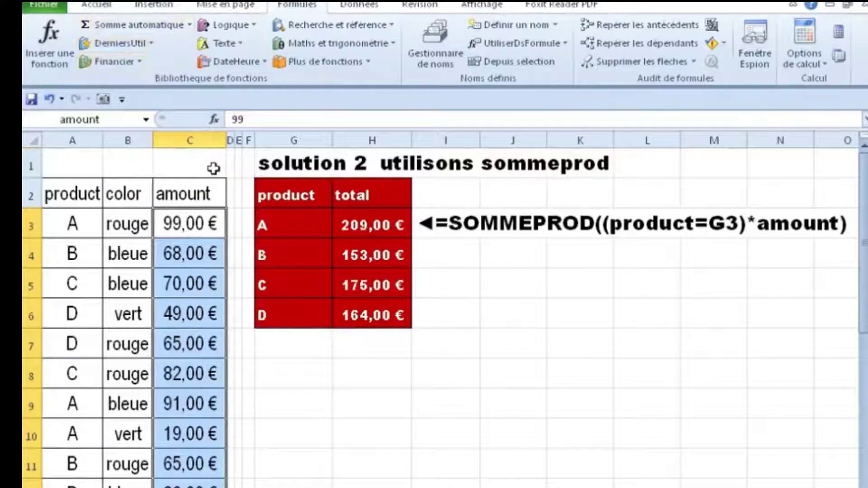
pyautogui.click(146, 120)
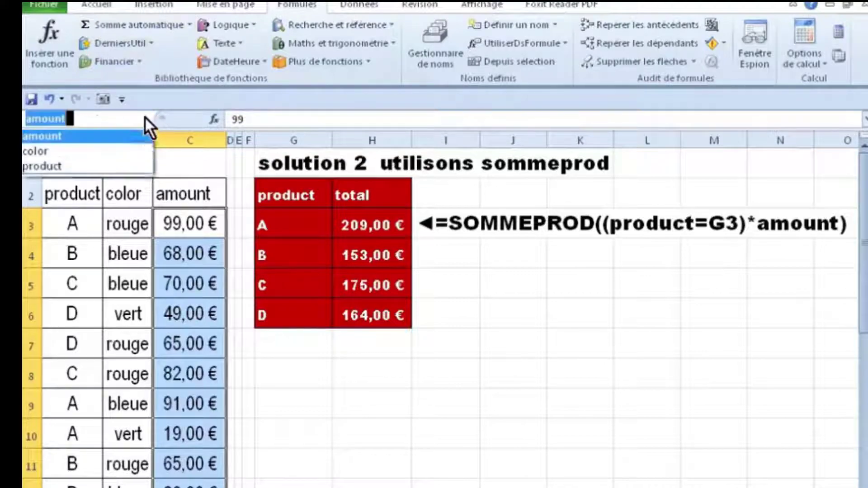
pyautogui.click(92, 154)
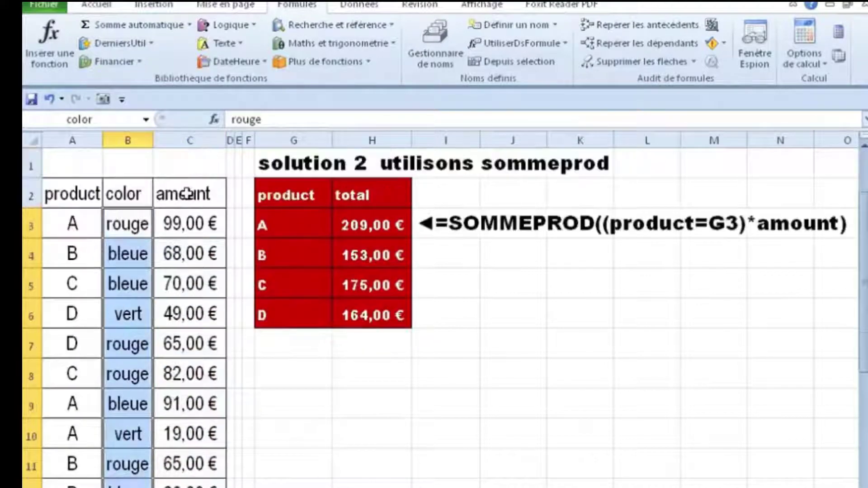
pyautogui.click(146, 119)
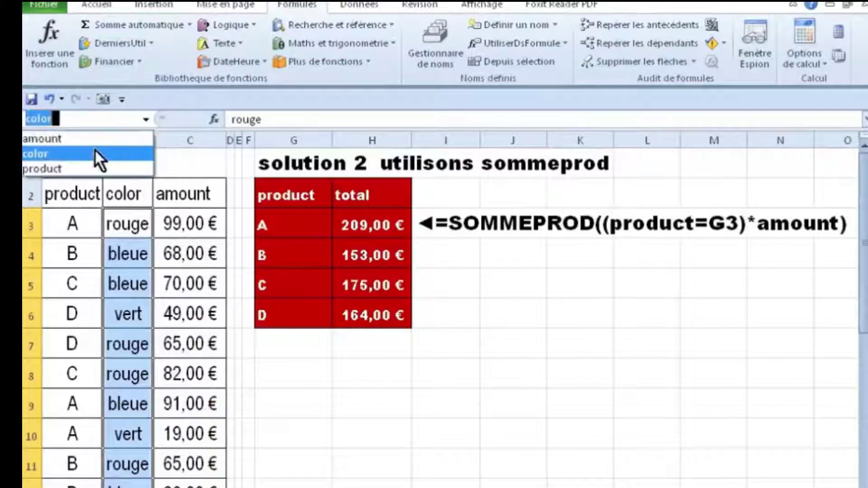
pyautogui.click(71, 167)
pyautogui.scroll(-1, 180, 284)
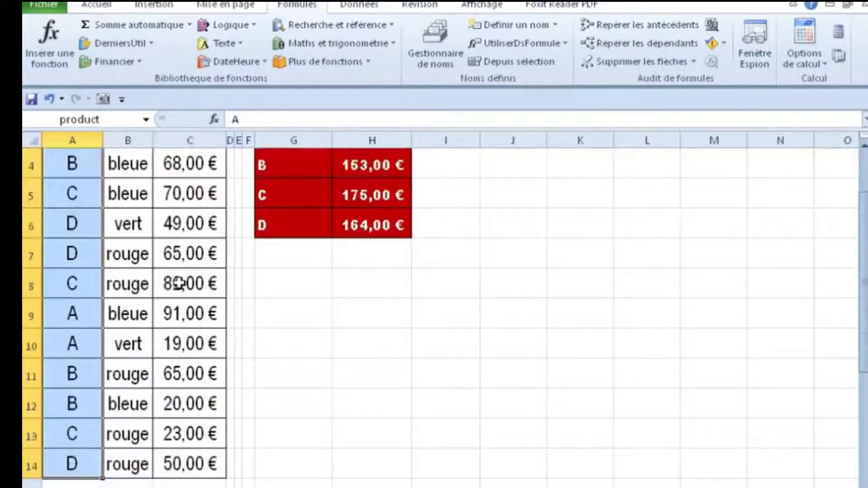
pyautogui.scroll(1, 189, 284)
pyautogui.click(492, 267)
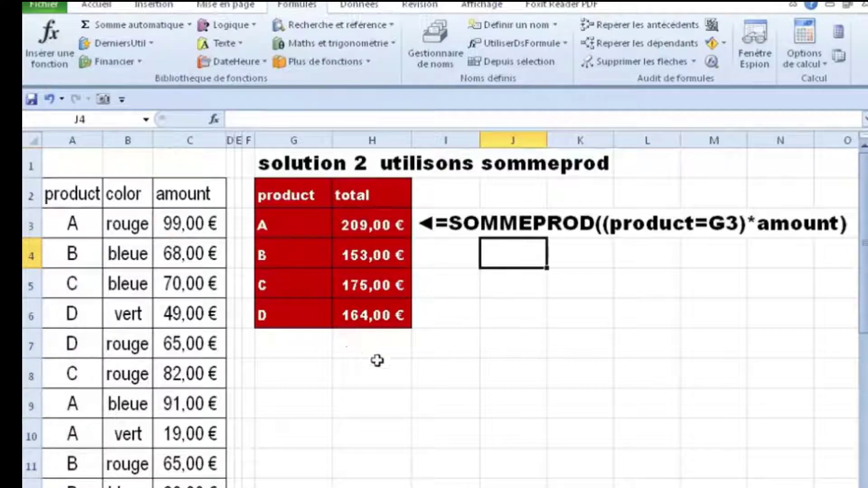
pyautogui.moveTo(281, 229); pyautogui.dragTo(281, 321)
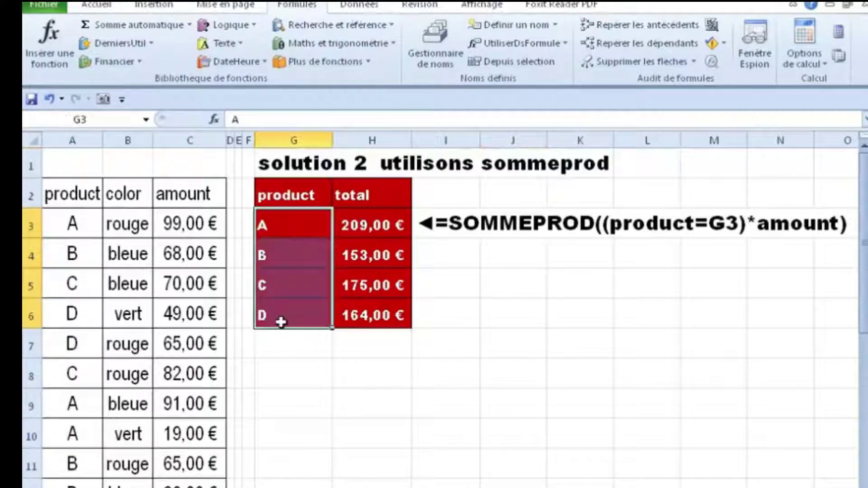
# In H3 begin =SOMMEPROD((product by inserting the defined name product
pyautogui.click(382, 224)
pyautogui.write('=somm')
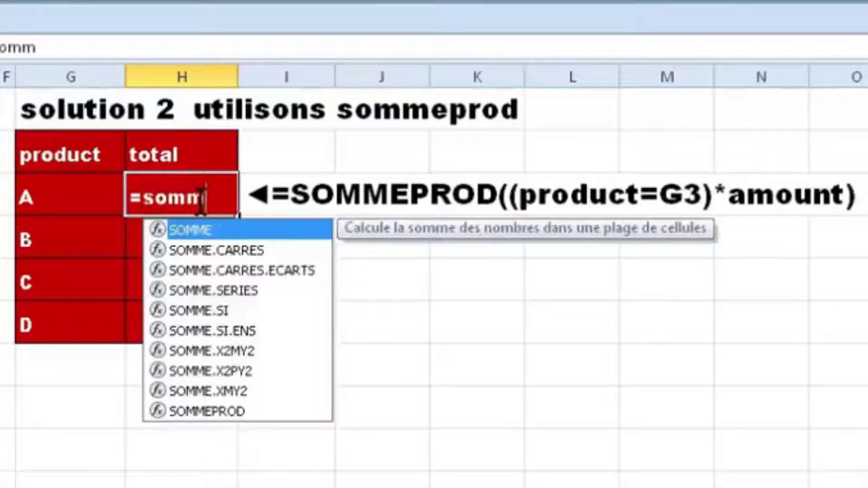
pyautogui.write('ep')
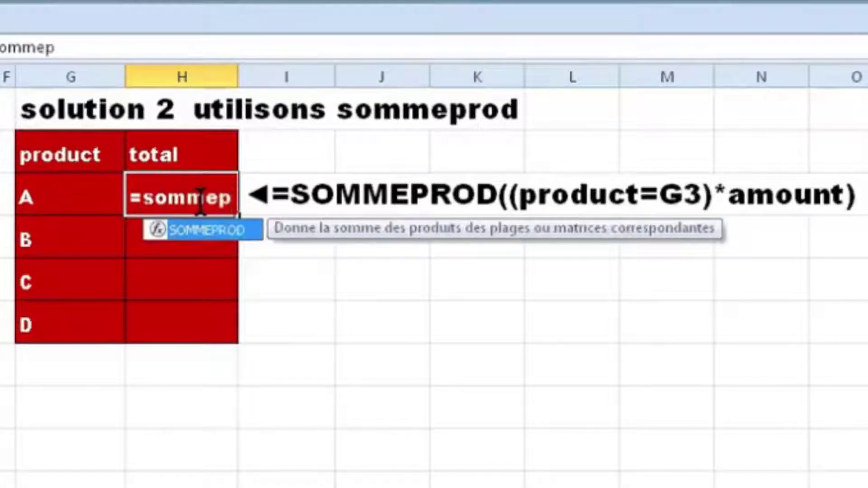
pyautogui.write('rd')
pyautogui.press('BackSpace')
pyautogui.press('BackSpace')
pyautogui.press('Tab')
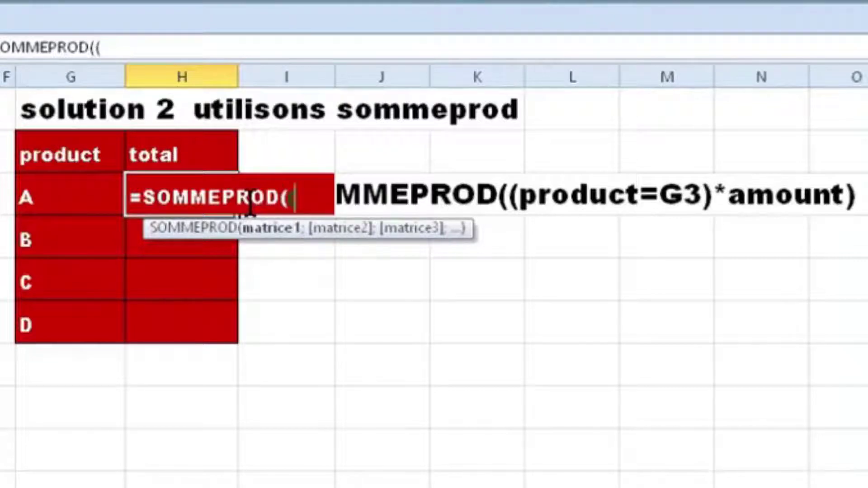
pyautogui.press('F3')
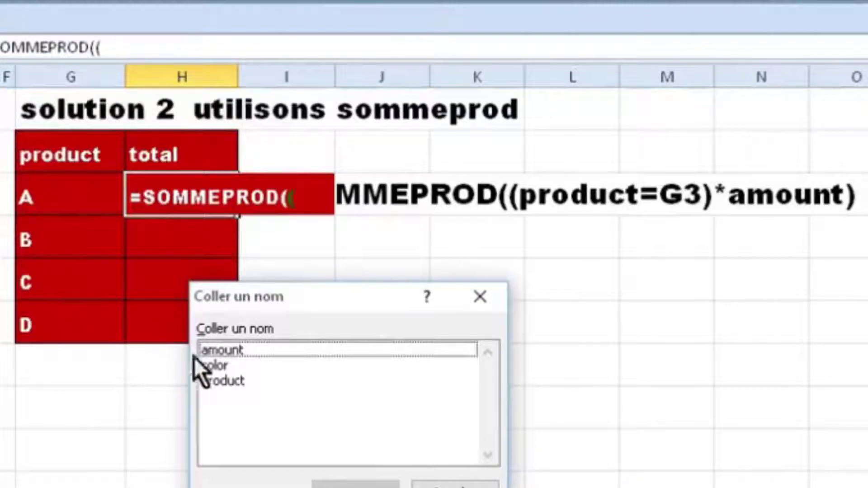
pyautogui.click(237, 383)
pyautogui.doubleClick(243, 385)
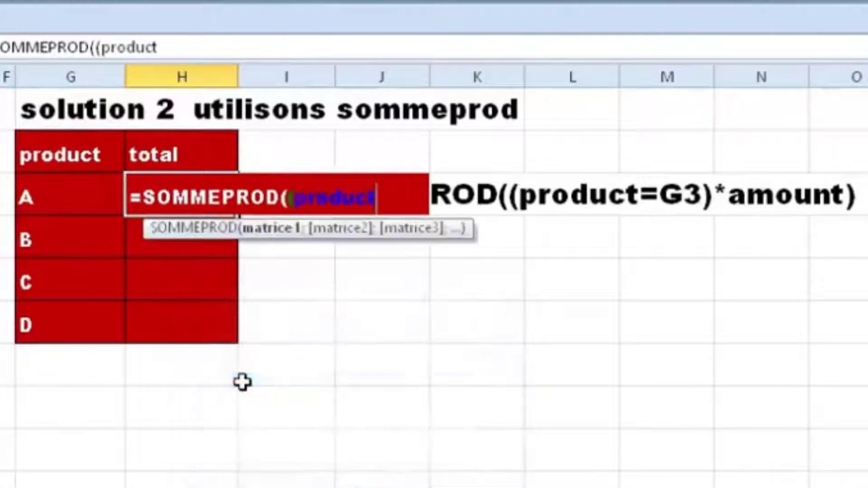
pyautogui.moveTo(378, 197); pyautogui.dragTo(298, 197)
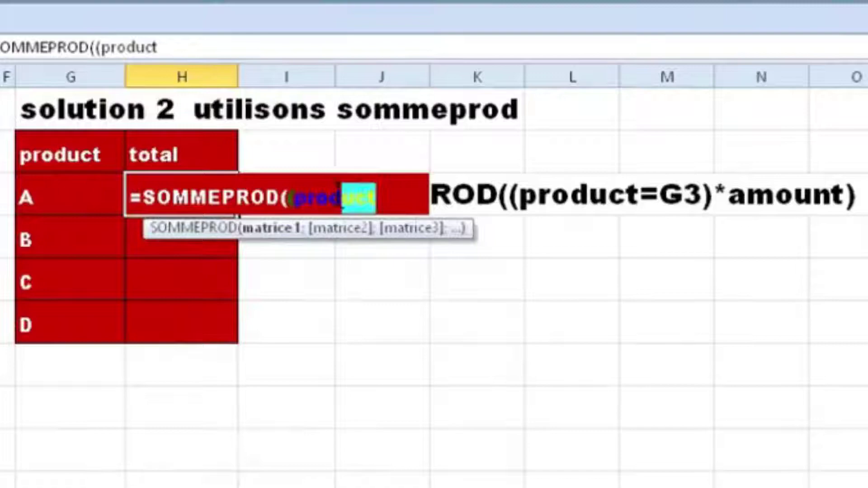
pyautogui.click(298, 197)
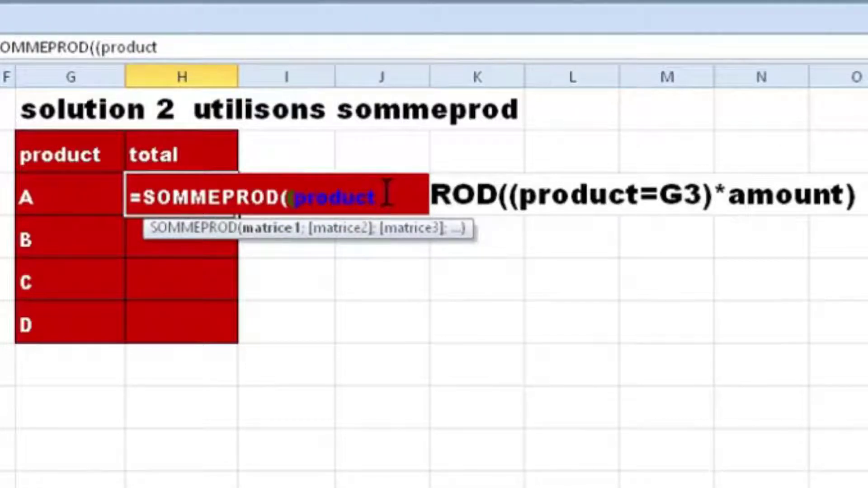
# Finish it as =SOMMEPROD((product=G3)*amount), giving product A 209,00 €
pyautogui.write('=')
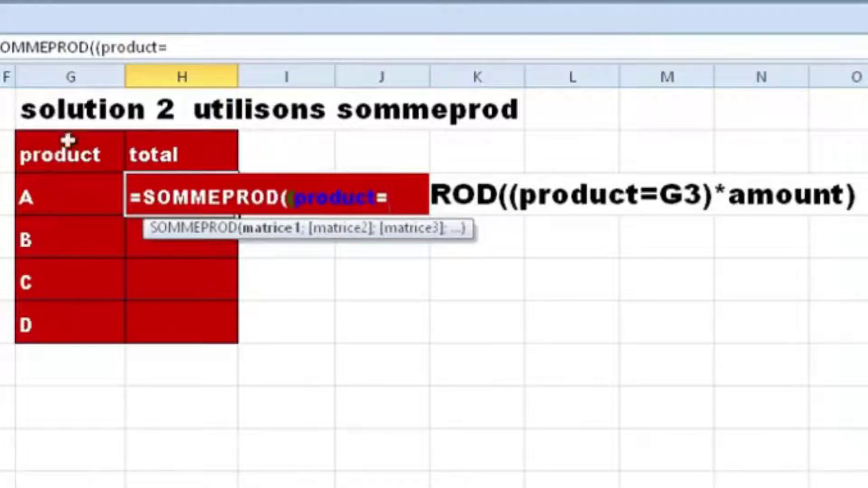
pyautogui.click(68, 201)
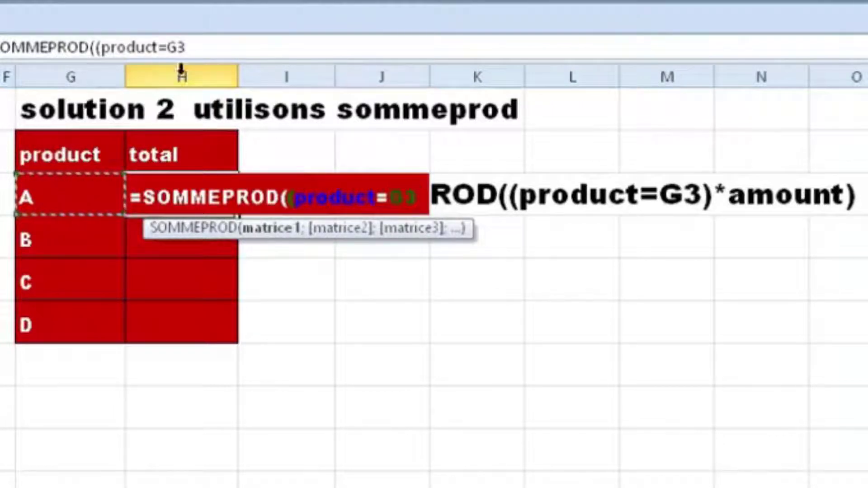
pyautogui.click(197, 47)
pyautogui.moveTo(198, 47); pyautogui.dragTo(122, 47)
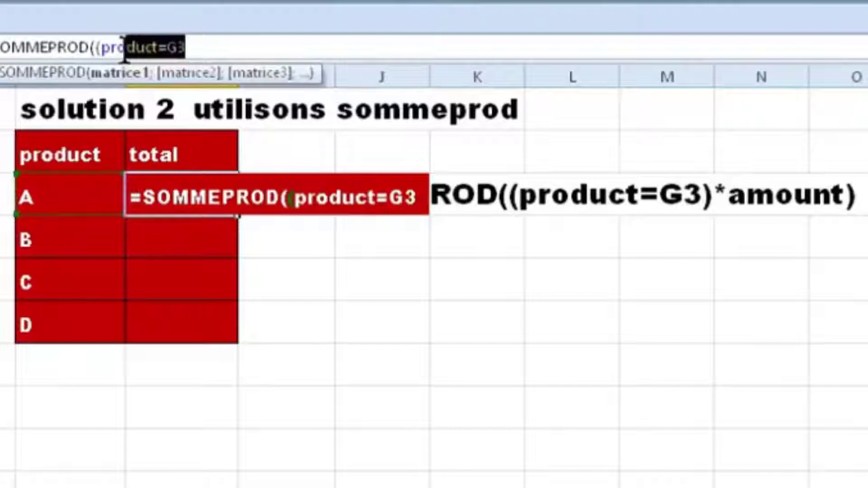
pyautogui.click(212, 47)
pyautogui.write(')')
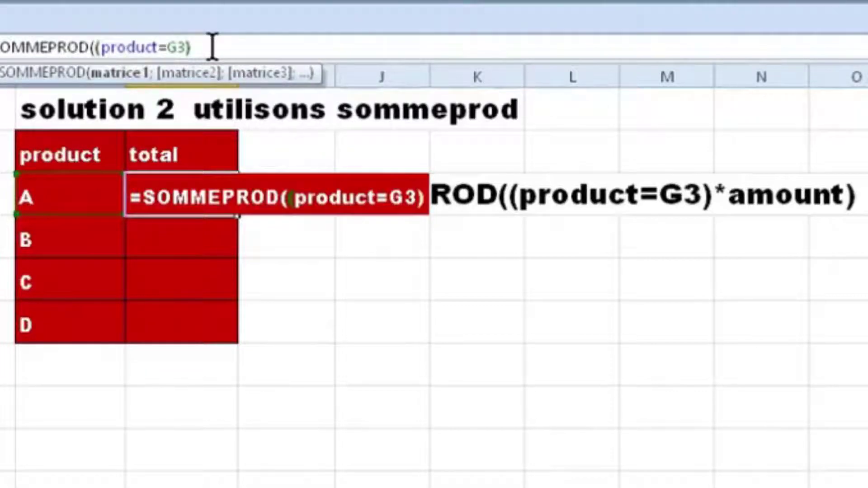
pyautogui.write('*')
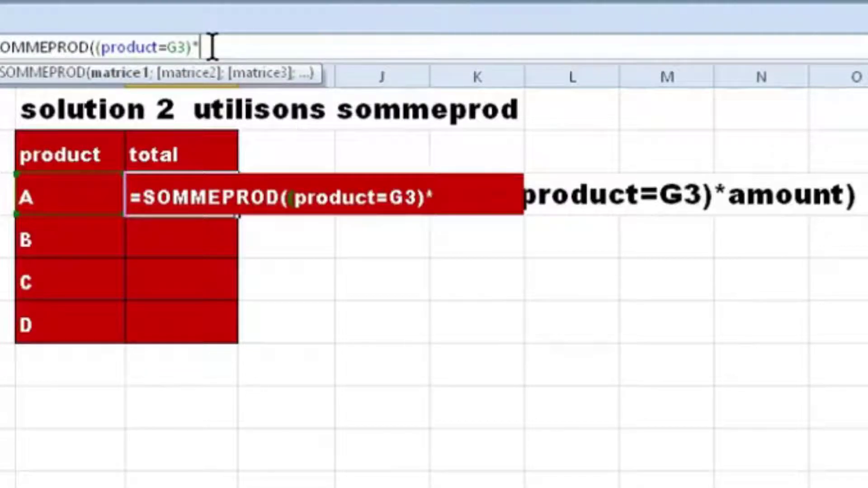
pyautogui.press('F3')
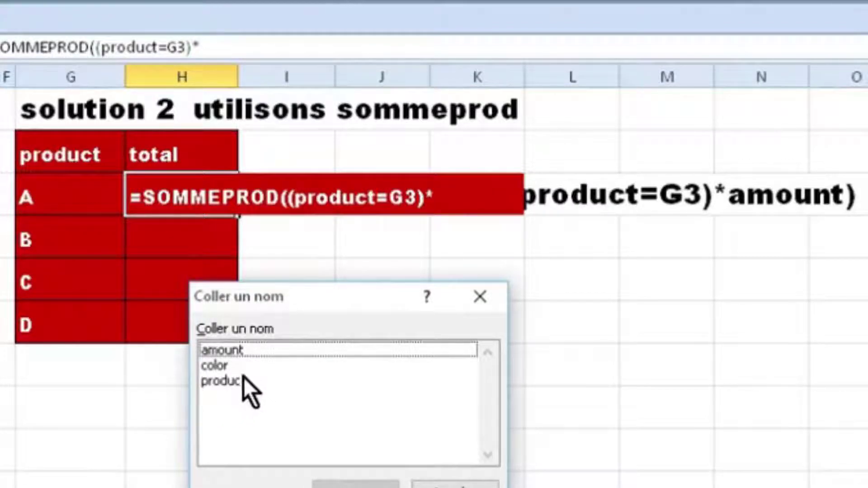
pyautogui.click(234, 354)
pyautogui.doubleClick(243, 356)
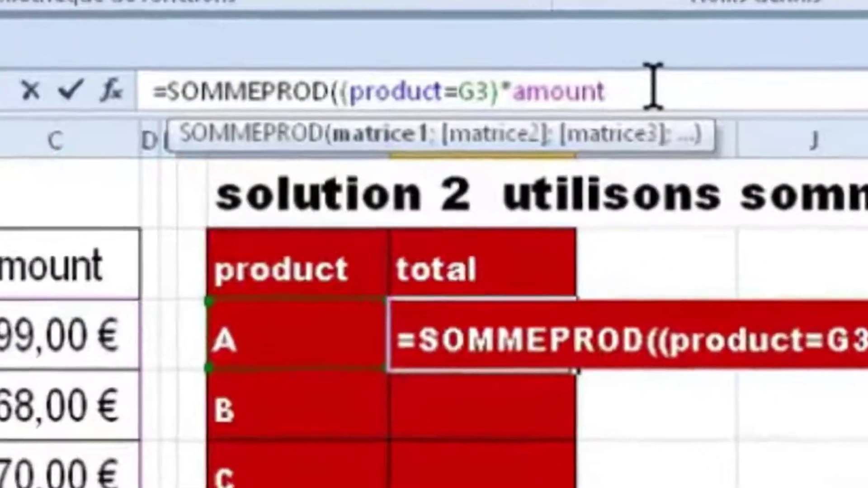
pyautogui.write(')')
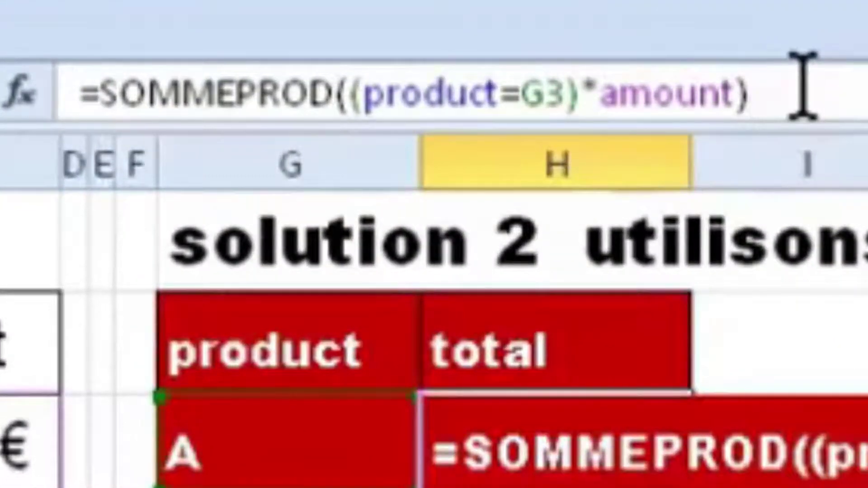
pyautogui.press('Return')
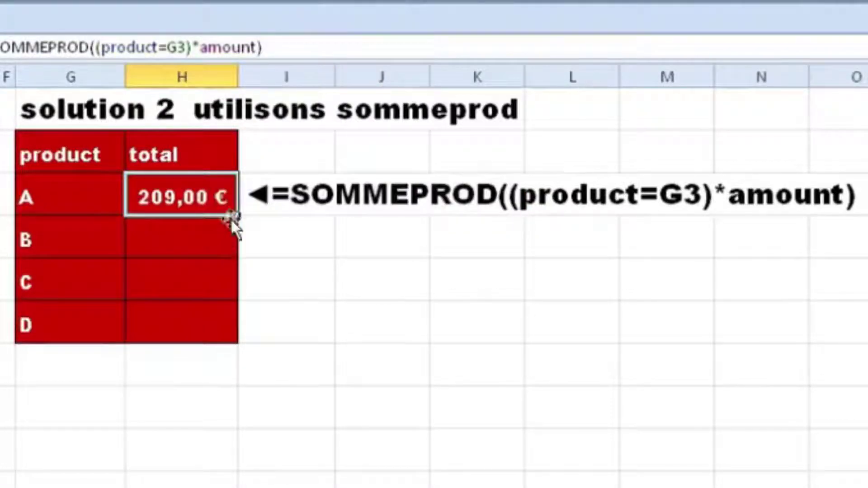
# Copy the total down for B–D and display H3's =SOMMEPROD((product=G3)*amount) in the formula bar
pyautogui.moveTo(235, 216); pyautogui.dragTo(227, 345)
pyautogui.click(418, 389)
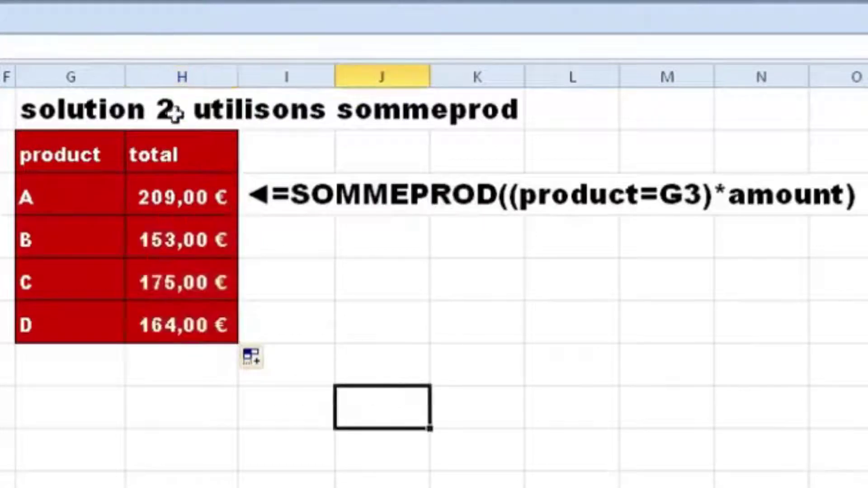
pyautogui.click(179, 198)
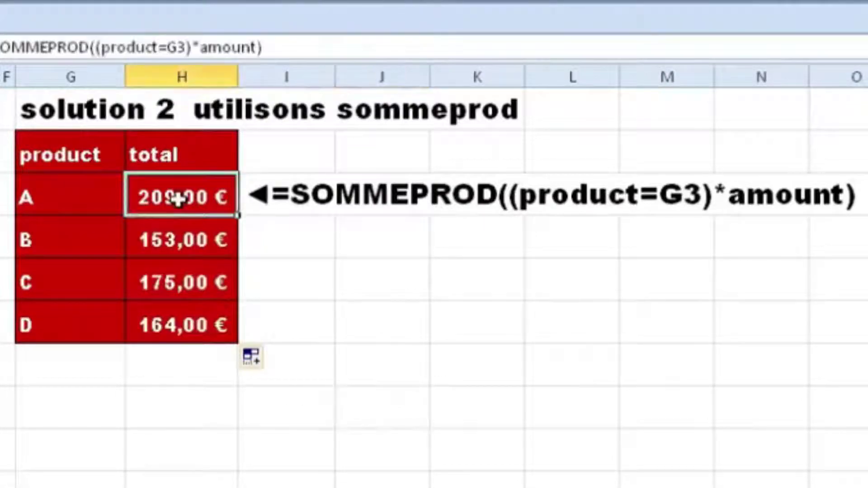
pyautogui.click(78, 45)
pyautogui.moveTo(317, 47); pyautogui.dragTo(4, 48)
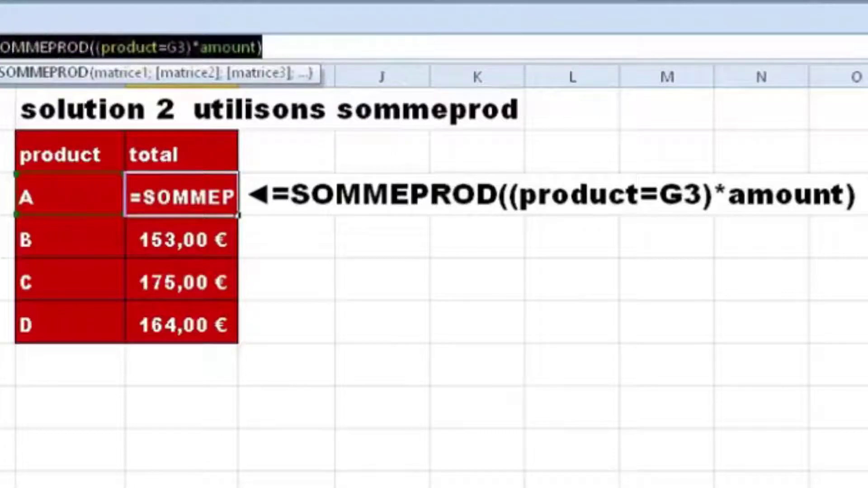
pyautogui.click(49, 47)
pyautogui.click(292, 48)
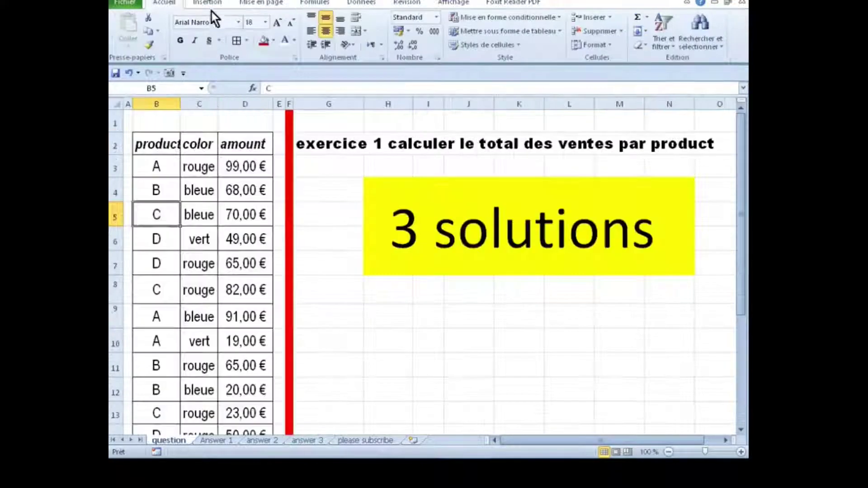
# Start a pivot table from range B2:D14, placed on a new worksheet
pyautogui.click(152, 42)
pyautogui.click(77, 64)
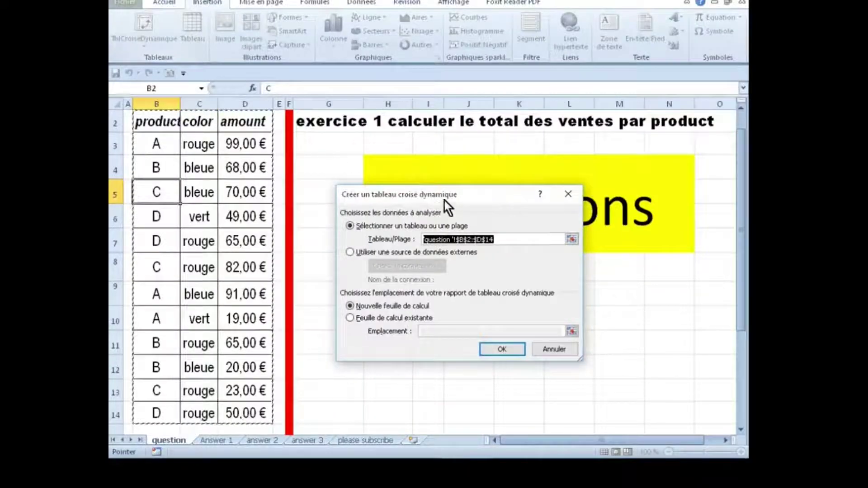
pyautogui.moveTo(444, 200); pyautogui.dragTo(444, 135)
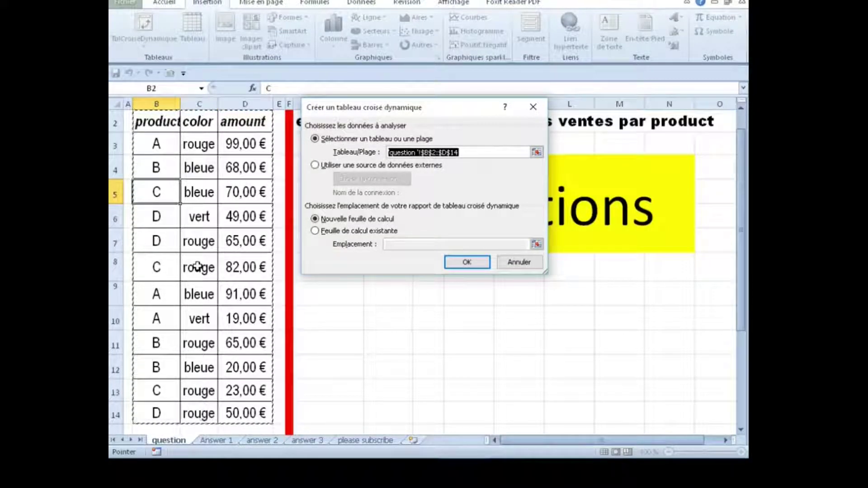
# Create the pivot table on a new sheet, moving and enlarging its field list
pyautogui.click(450, 264)
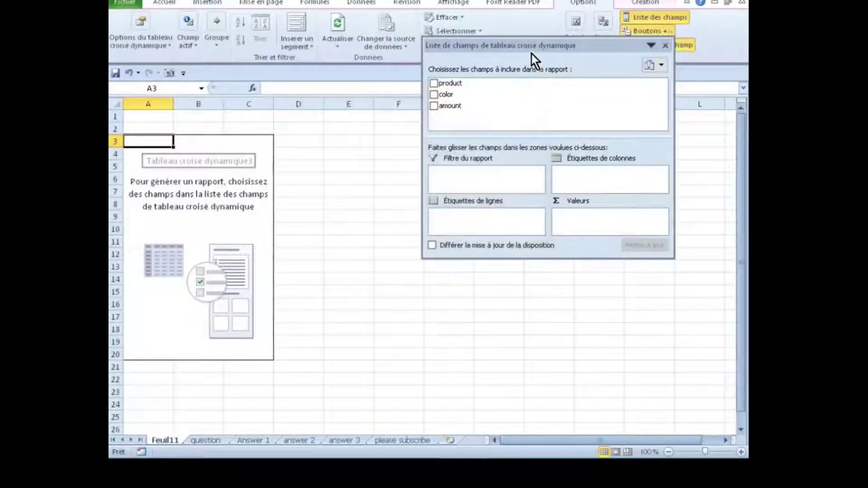
pyautogui.moveTo(530, 53); pyautogui.dragTo(480, 71)
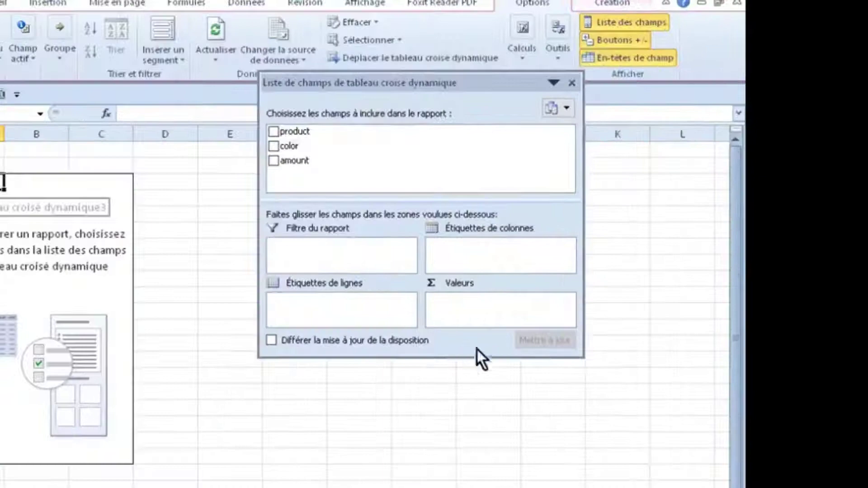
pyautogui.moveTo(575, 357)
pyautogui.mouseDown()
pyautogui.moveTo(606, 438)
pyautogui.moveTo(627, 461)
pyautogui.mouseUp()
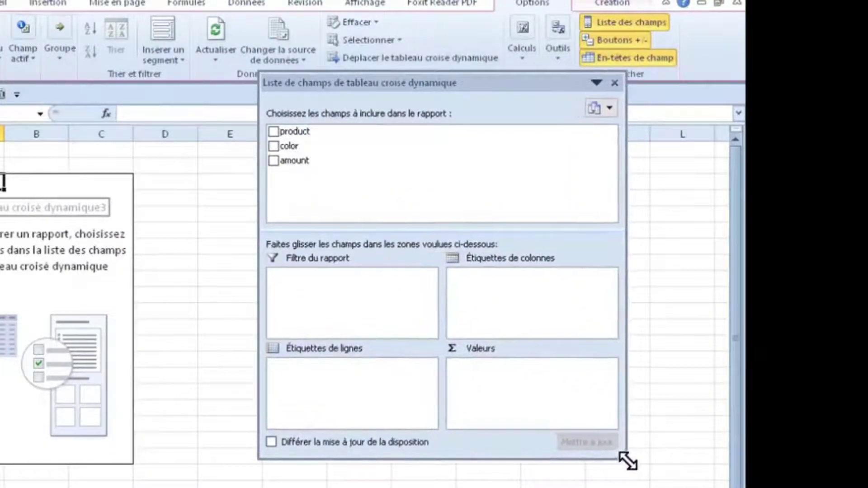
# Try the side-by-side, fields-only and 2x2 areas-only field list layouts
pyautogui.click(608, 107)
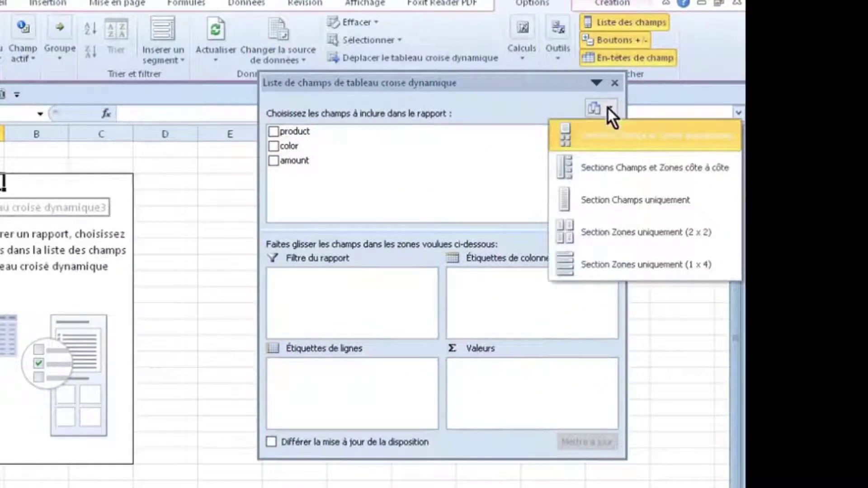
pyautogui.click(606, 165)
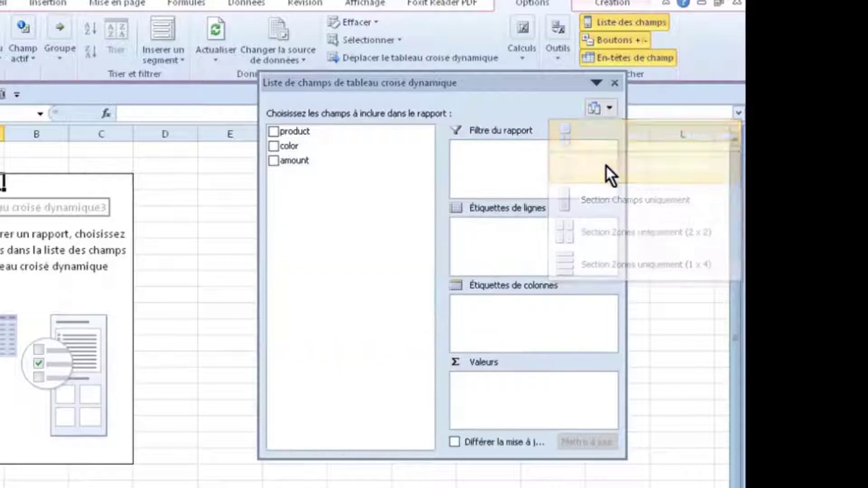
pyautogui.click(608, 111)
pyautogui.click(616, 197)
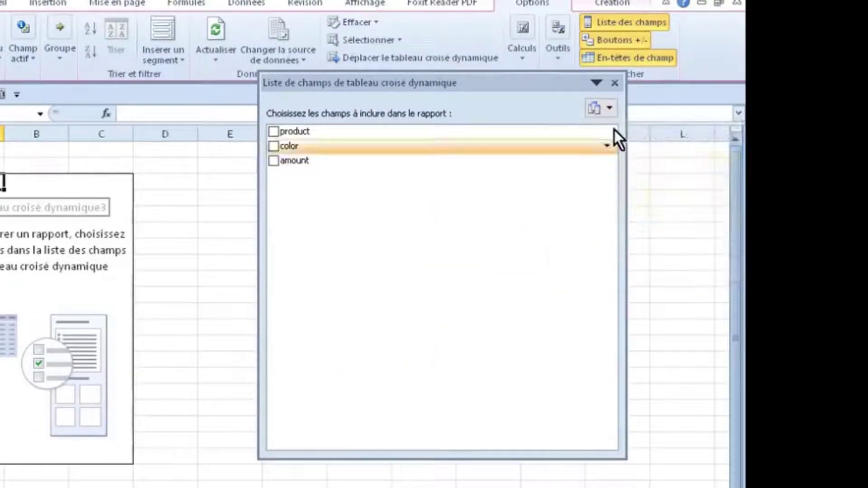
pyautogui.click(610, 110)
pyautogui.click(612, 231)
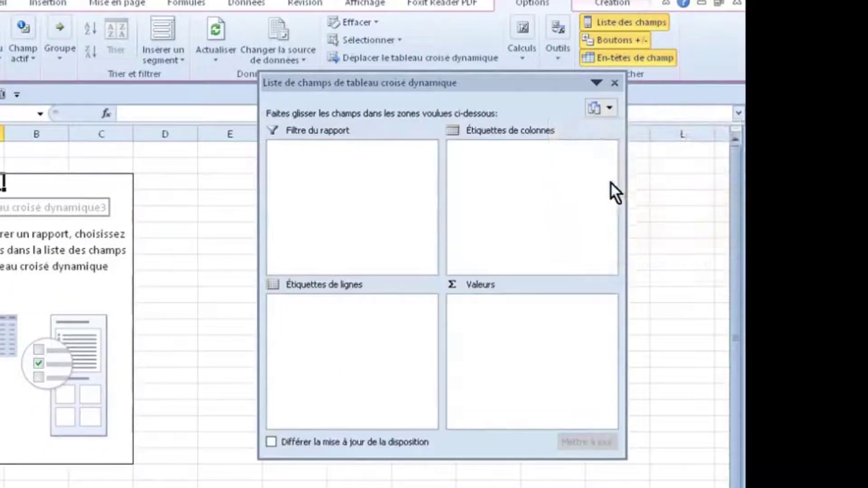
# Restore fields above the areas, then add product as row labels A, B, C, D
pyautogui.click(613, 112)
pyautogui.click(615, 259)
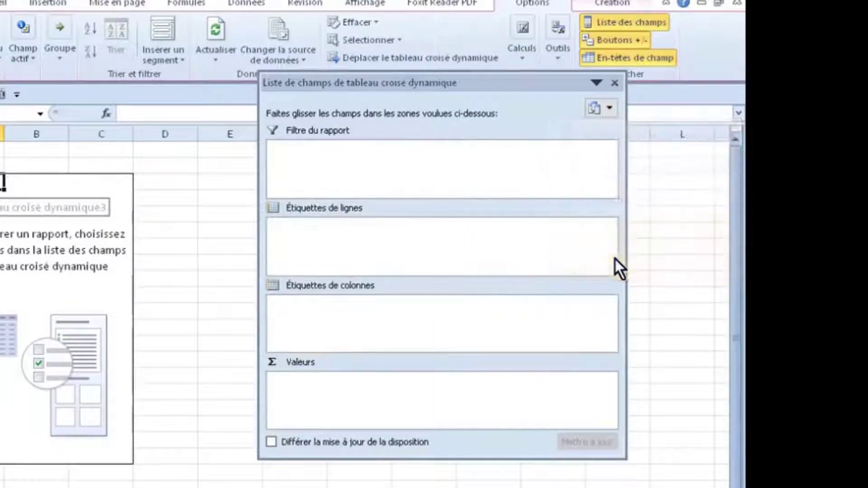
pyautogui.click(612, 112)
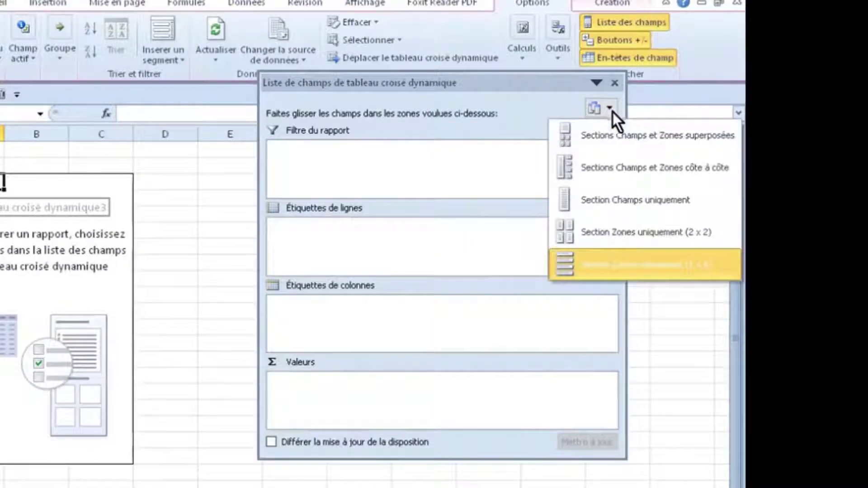
pyautogui.click(608, 137)
pyautogui.moveTo(290, 136); pyautogui.dragTo(299, 395)
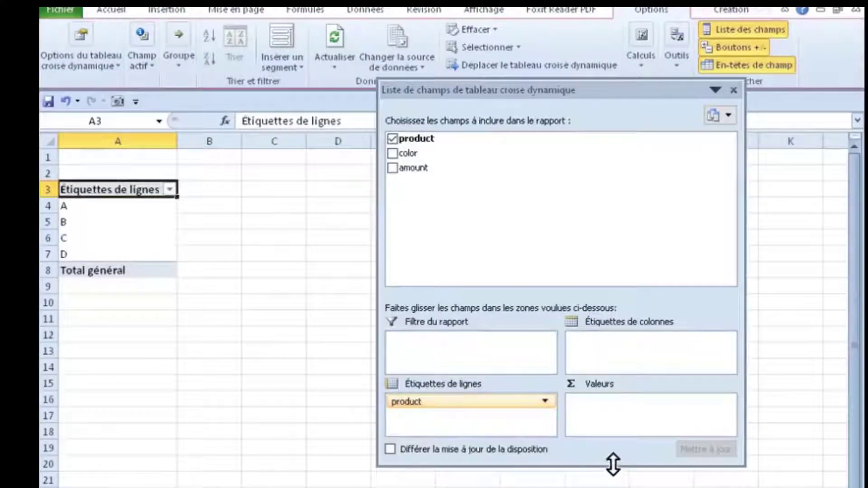
pyautogui.moveTo(614, 466)
pyautogui.mouseDown()
pyautogui.moveTo(622, 417)
pyautogui.moveTo(617, 289)
pyautogui.moveTo(616, 321)
pyautogui.moveTo(663, 306)
pyautogui.moveTo(663, 296)
pyautogui.mouseUp()
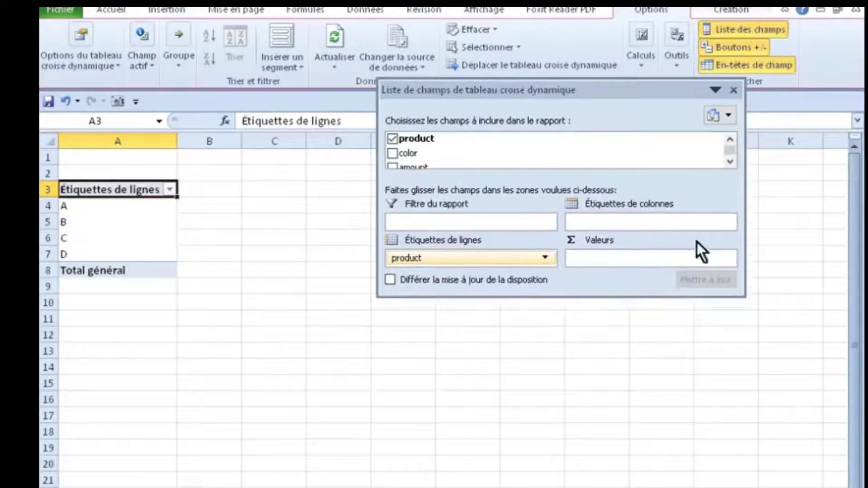
# Sum amount in Values: A 209, B 153, C 175, D 164, total 701
pyautogui.click(729, 162)
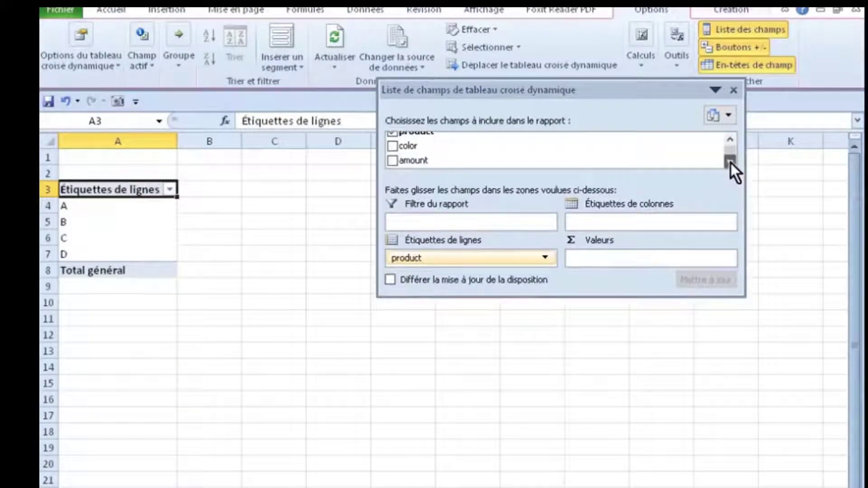
pyautogui.click(729, 138)
pyautogui.moveTo(730, 153); pyautogui.dragTo(730, 160)
pyautogui.click(730, 141)
pyautogui.click(729, 161)
pyautogui.moveTo(651, 296); pyautogui.dragTo(649, 337)
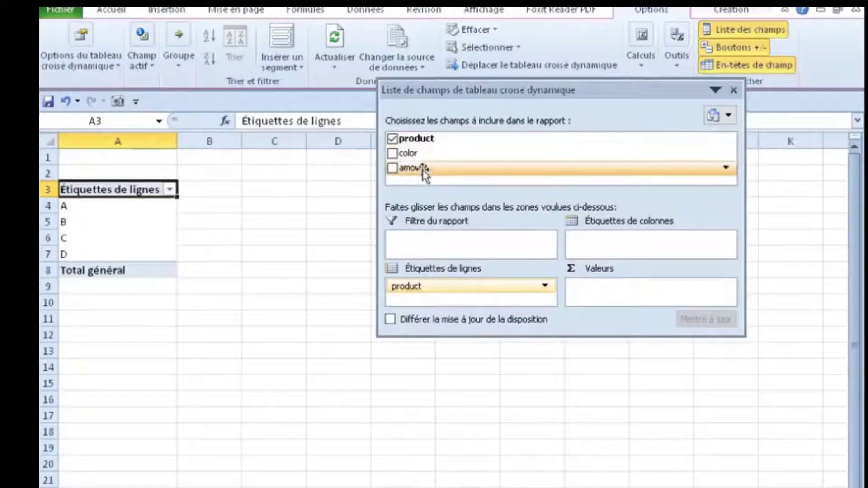
pyautogui.moveTo(424, 171); pyautogui.dragTo(608, 294)
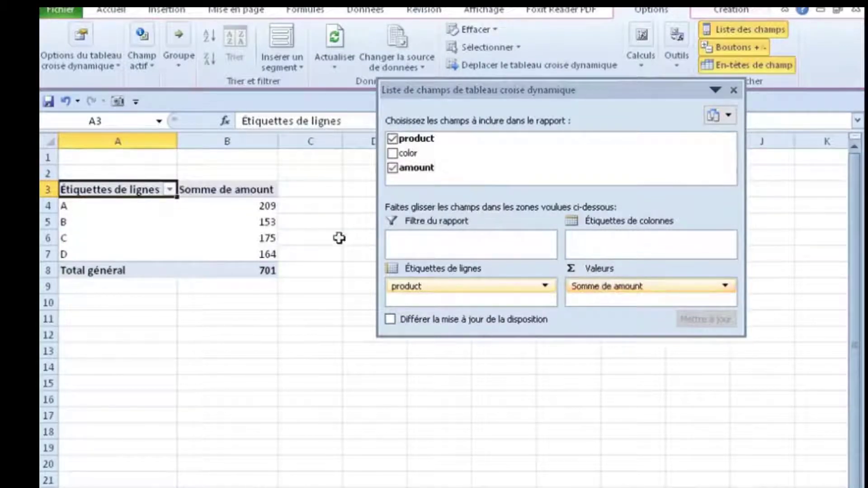
pyautogui.click(244, 206)
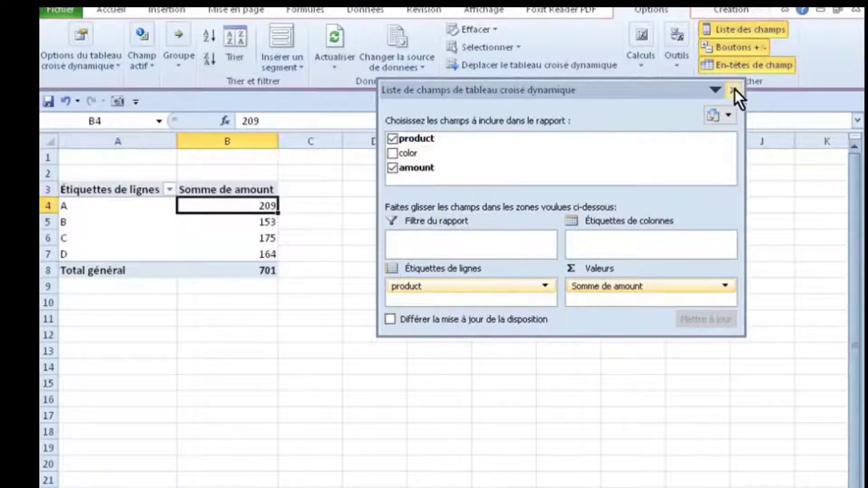
# Move the field list off the pivot table, toggle field headers, and close the list
pyautogui.moveTo(642, 85); pyautogui.dragTo(576, 147)
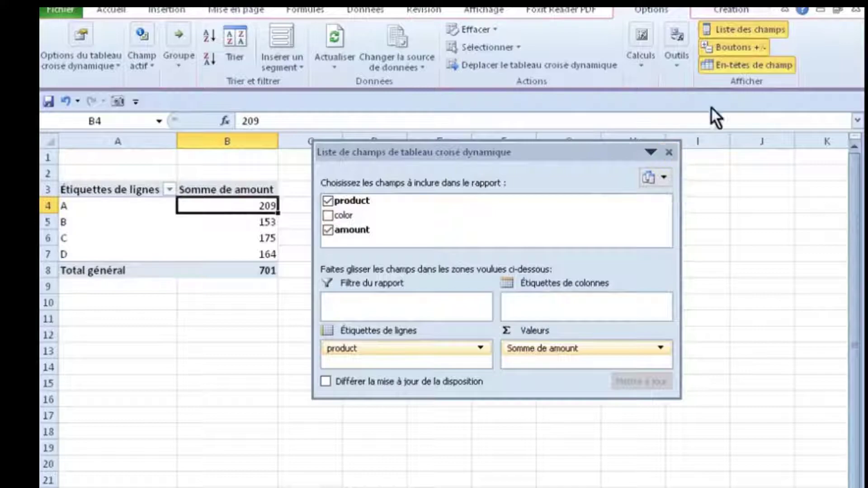
pyautogui.click(732, 66)
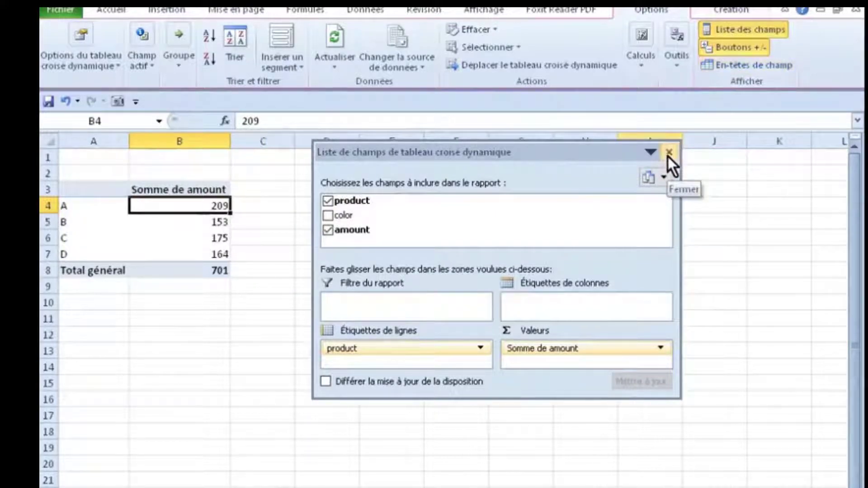
pyautogui.click(668, 156)
pyautogui.click(746, 65)
pyautogui.click(383, 240)
pyautogui.click(123, 204)
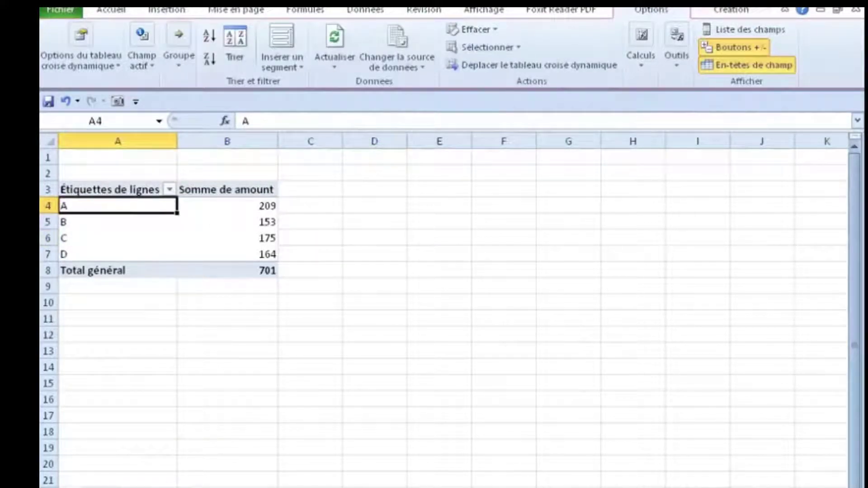
# Format the summed amounts as Comptabilité with € and 2 decimals (total 701,00 €)
pyautogui.scroll(1, 674, 469)
pyautogui.scroll(1, 674, 470)
pyautogui.scroll(1, 674, 470)
pyautogui.scroll(1, 674, 469)
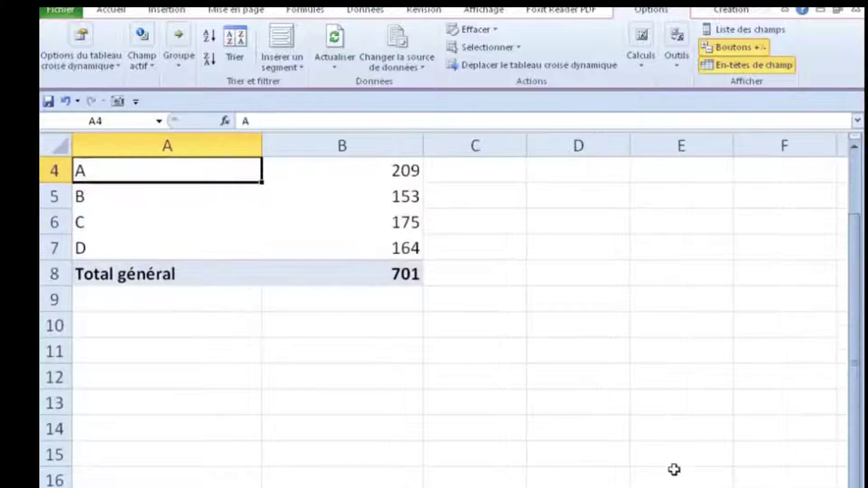
pyautogui.scroll(1, 649, 451)
pyautogui.click(368, 257)
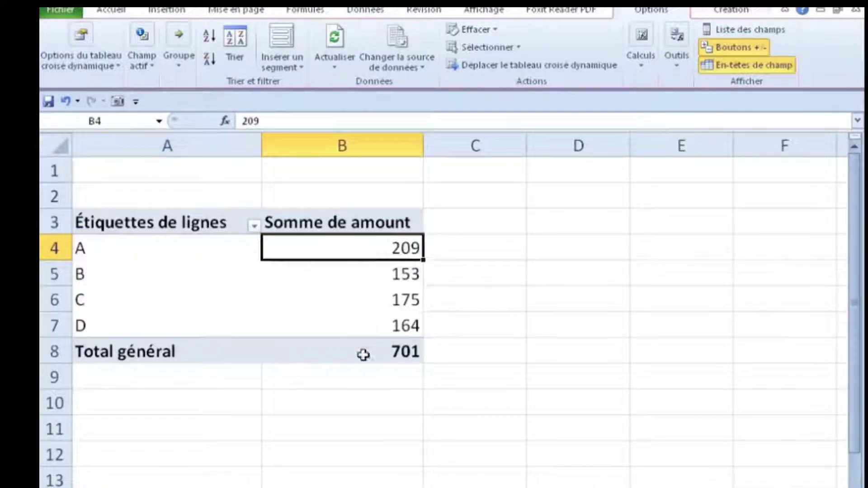
pyautogui.moveTo(342, 171)
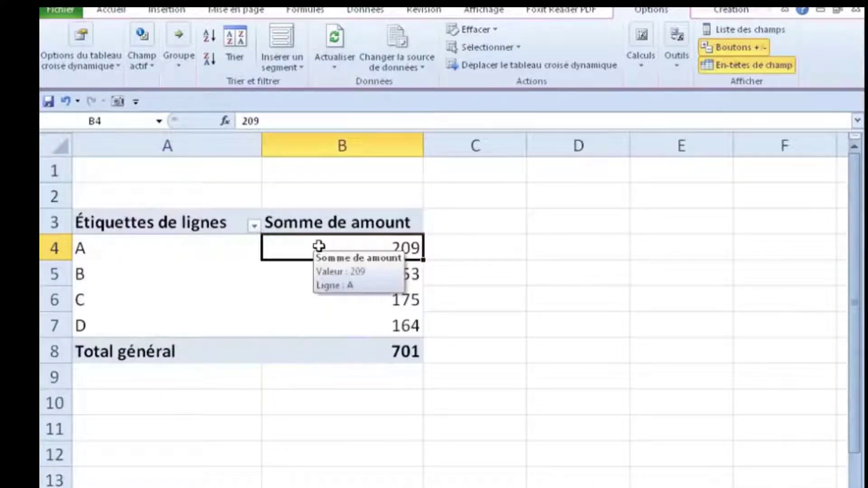
pyautogui.rightClick(314, 246)
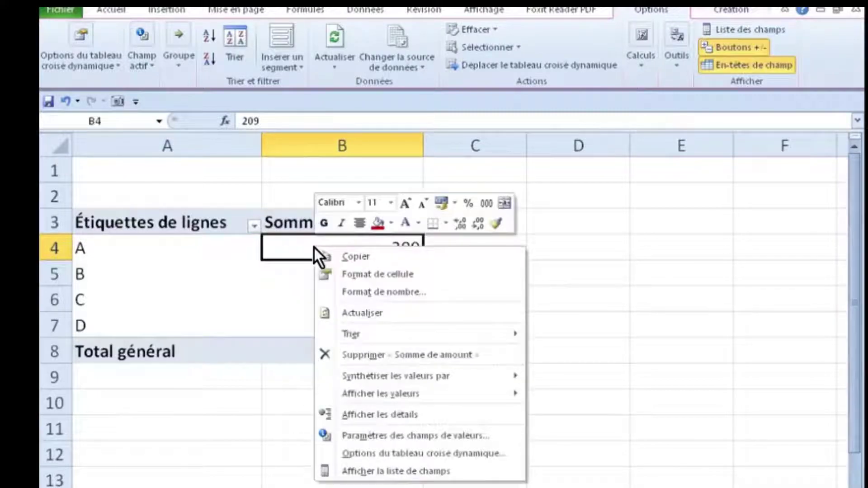
pyautogui.click(353, 293)
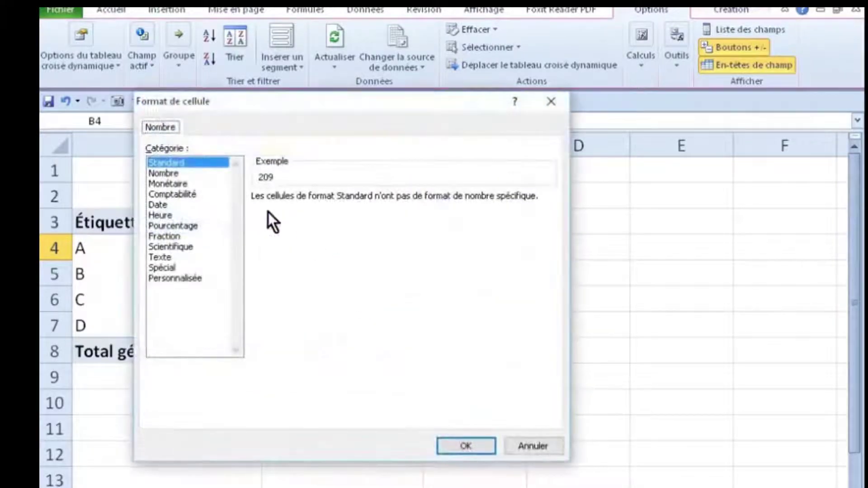
pyautogui.click(169, 194)
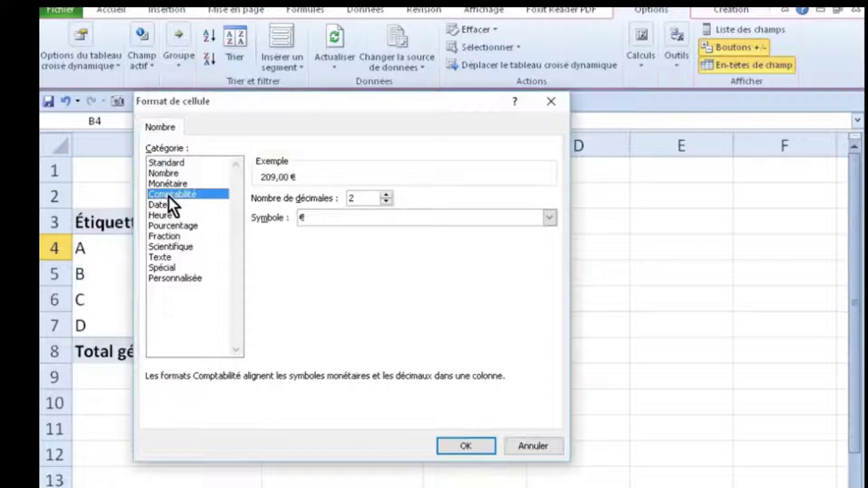
pyautogui.click(338, 219)
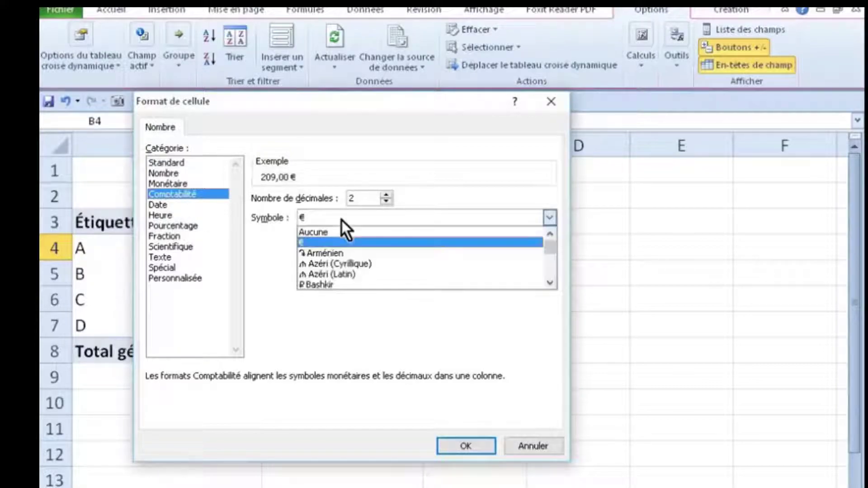
pyautogui.click(341, 217)
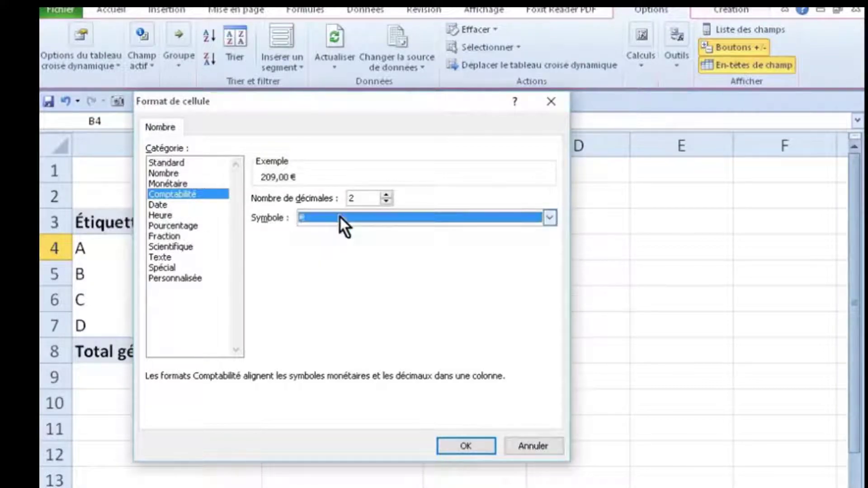
pyautogui.click(444, 438)
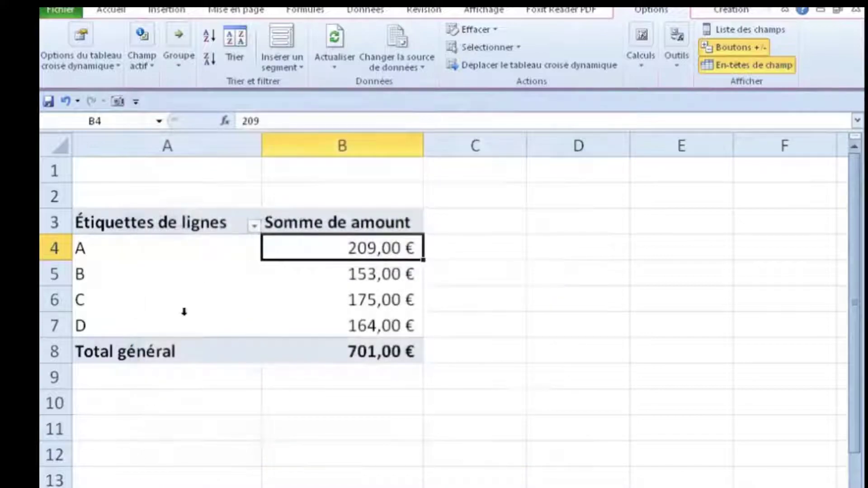
# Select the pivot table's two header cells and product C's summed amount
pyautogui.click(105, 224)
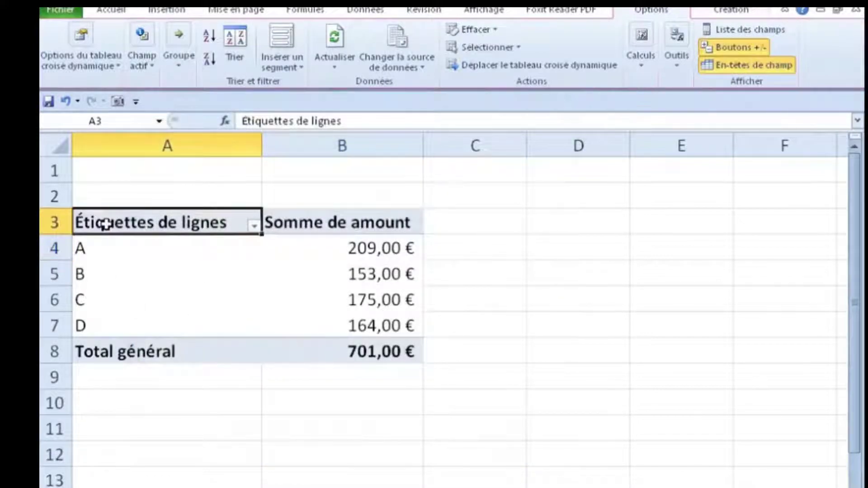
pyautogui.moveTo(105, 223)
pyautogui.mouseDown()
pyautogui.moveTo(314, 223)
pyautogui.moveTo(116, 223)
pyautogui.mouseUp()
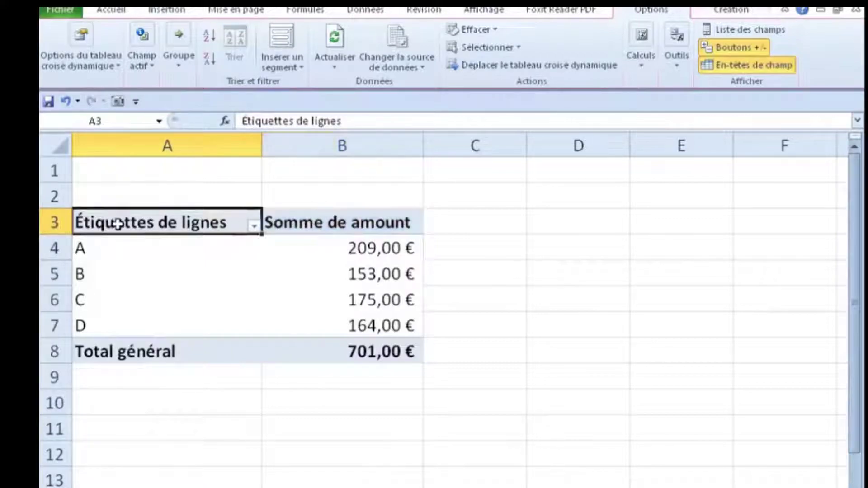
pyautogui.click(292, 302)
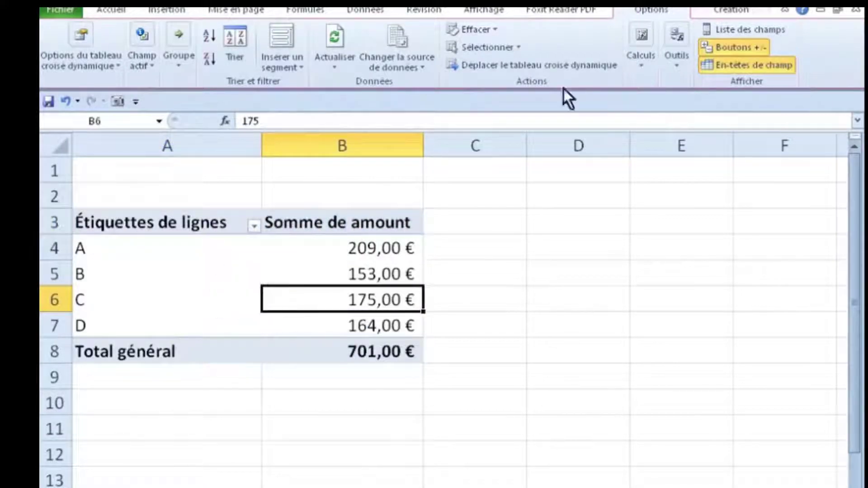
pyautogui.click(723, 15)
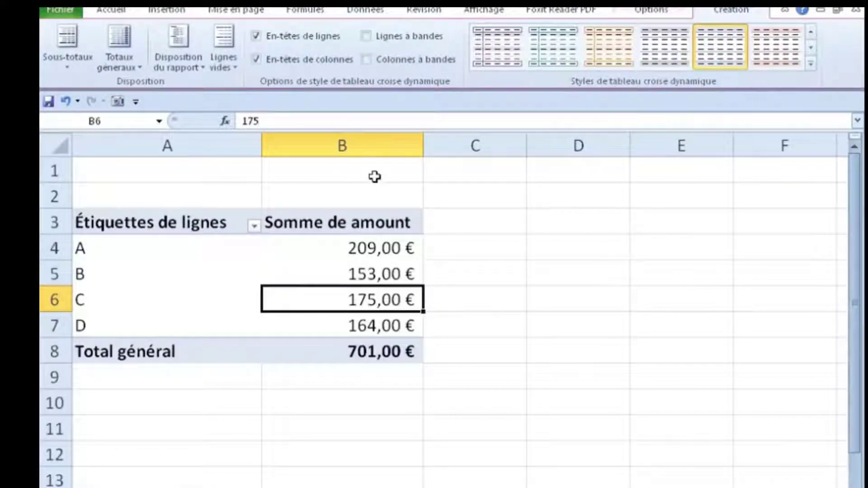
# Switch the pivot table to tabular form so headers read product and Somme de amount
pyautogui.click(192, 71)
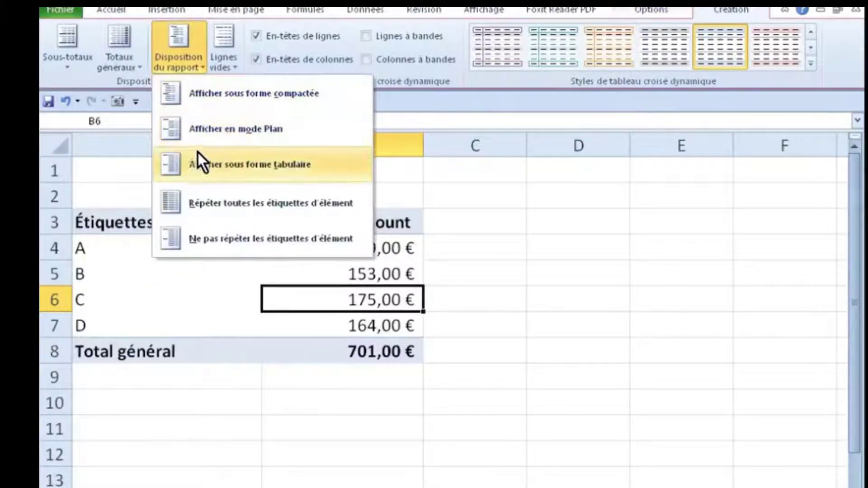
pyautogui.click(209, 172)
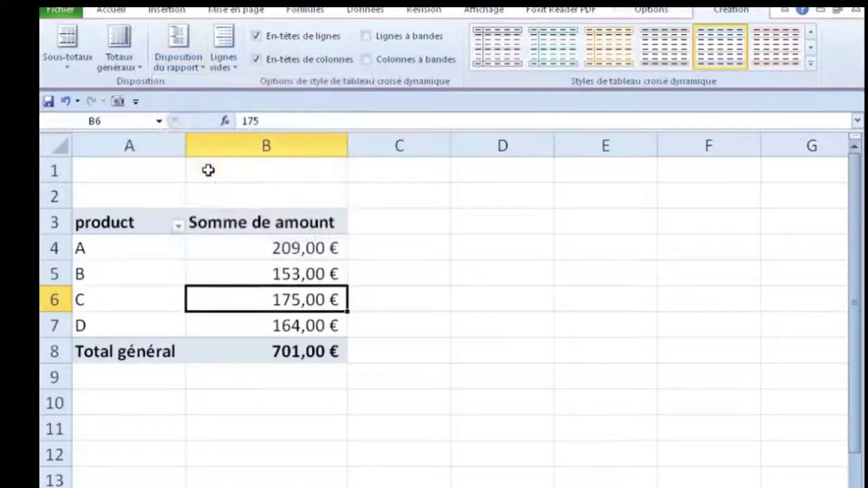
pyautogui.click(111, 231)
pyautogui.click(260, 230)
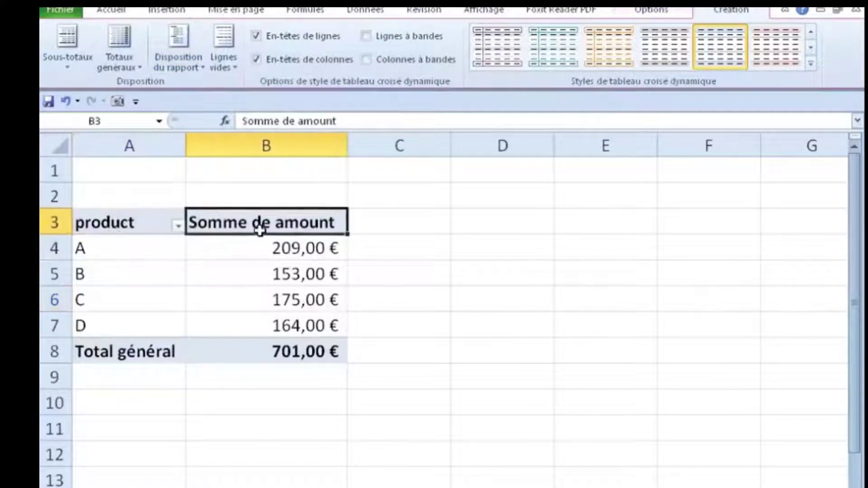
pyautogui.click(272, 285)
pyautogui.click(316, 242)
pyautogui.moveTo(122, 226)
pyautogui.mouseDown()
pyautogui.moveTo(261, 275)
pyautogui.moveTo(294, 348)
pyautogui.mouseUp()
# On the source data sheet, change product C's amount from 70 to 700
pyautogui.click(411, 305)
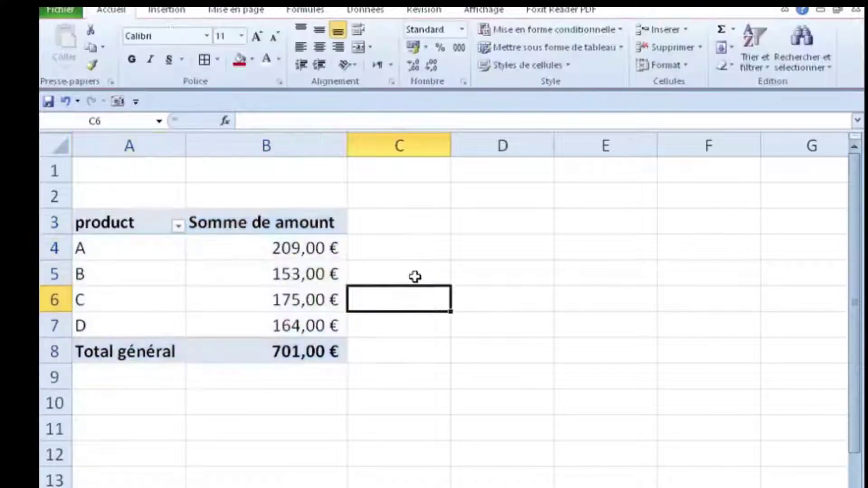
pyautogui.hotkey('ctrl', 'pageup')
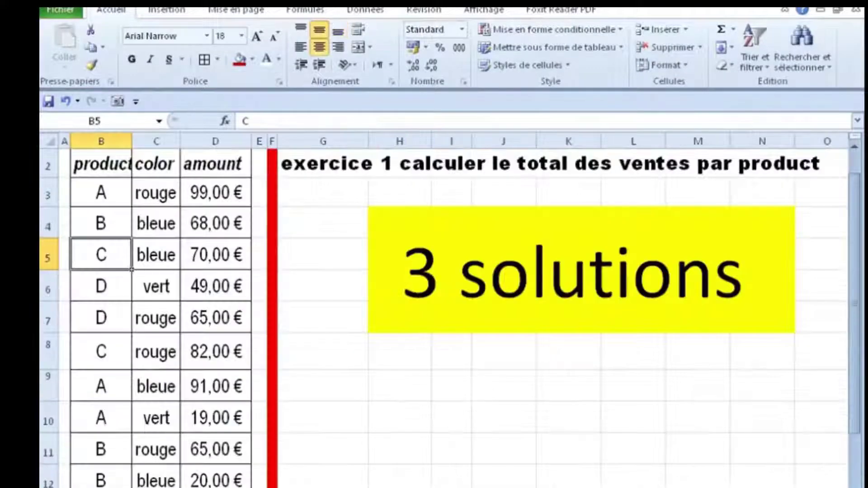
pyautogui.click(106, 200)
pyautogui.click(222, 223)
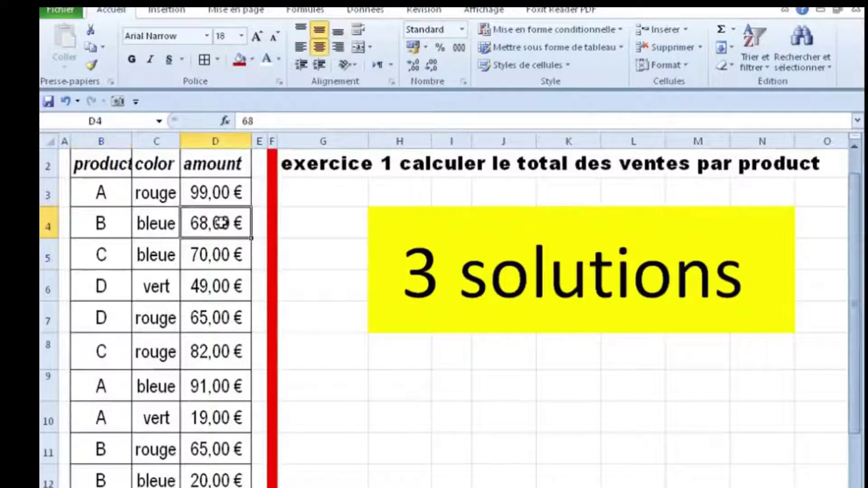
pyautogui.click(107, 253)
pyautogui.click(203, 259)
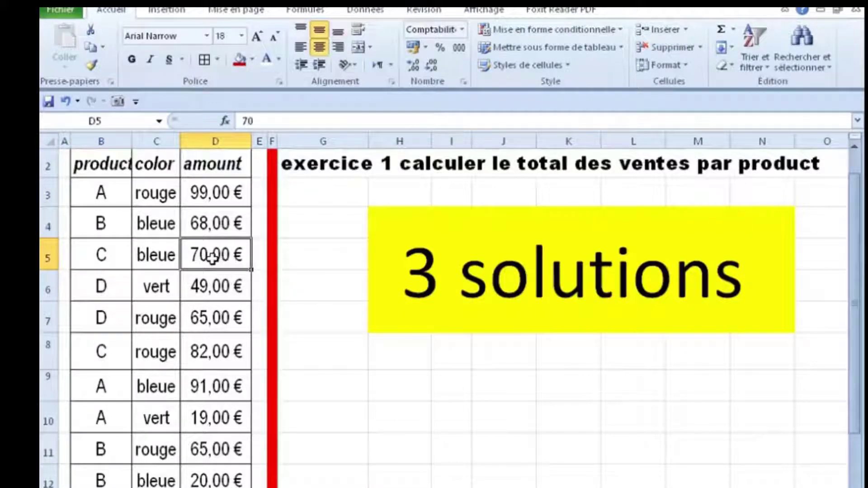
pyautogui.write('700')
pyautogui.press('Return')
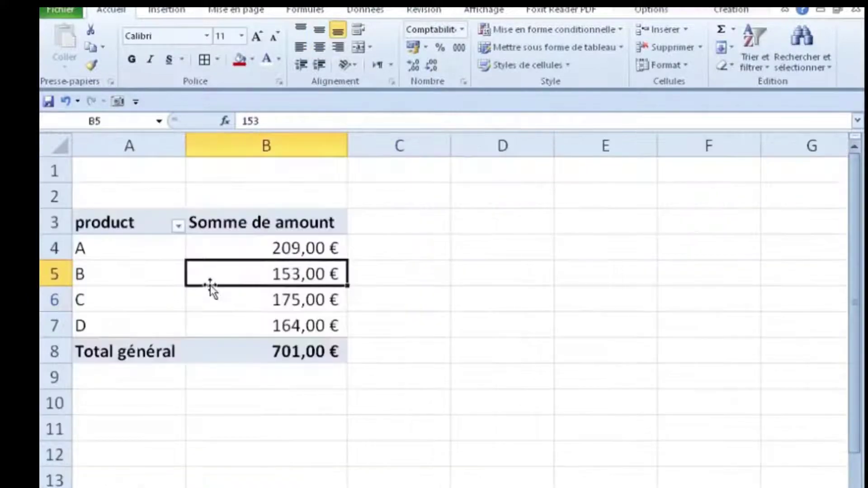
# Refresh the pivot table via Actualiser so product C shows 805,00 €
pyautogui.click(153, 265)
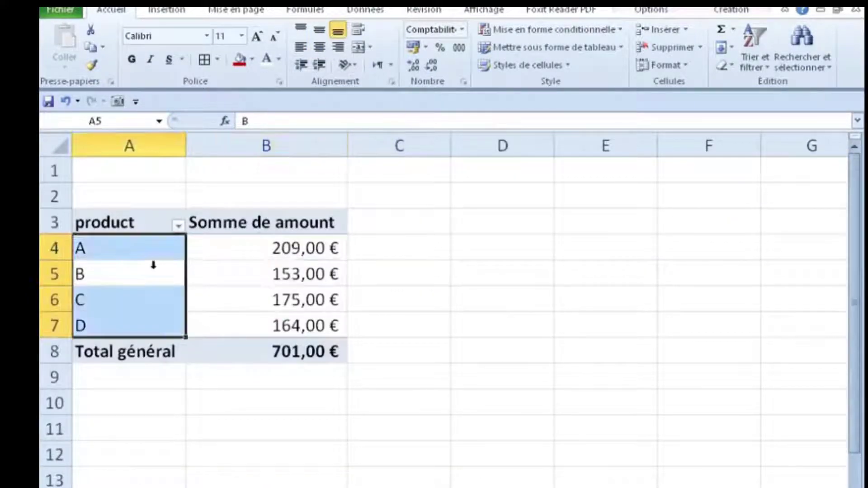
pyautogui.click(217, 271)
pyautogui.moveTo(141, 298); pyautogui.dragTo(271, 299)
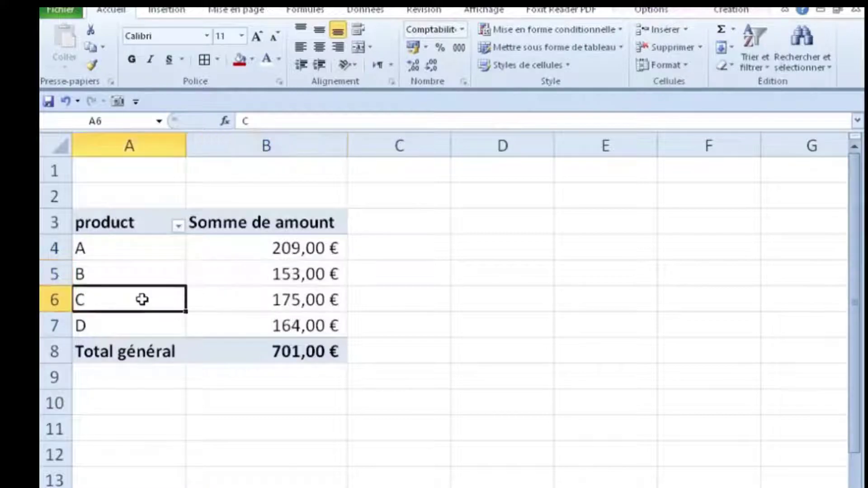
pyautogui.click(194, 299)
pyautogui.click(207, 276)
pyautogui.rightClick(207, 275)
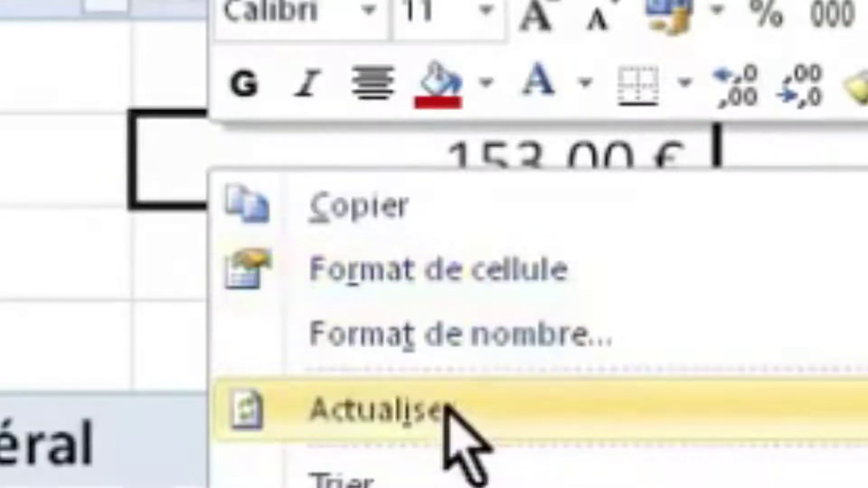
pyautogui.click(448, 409)
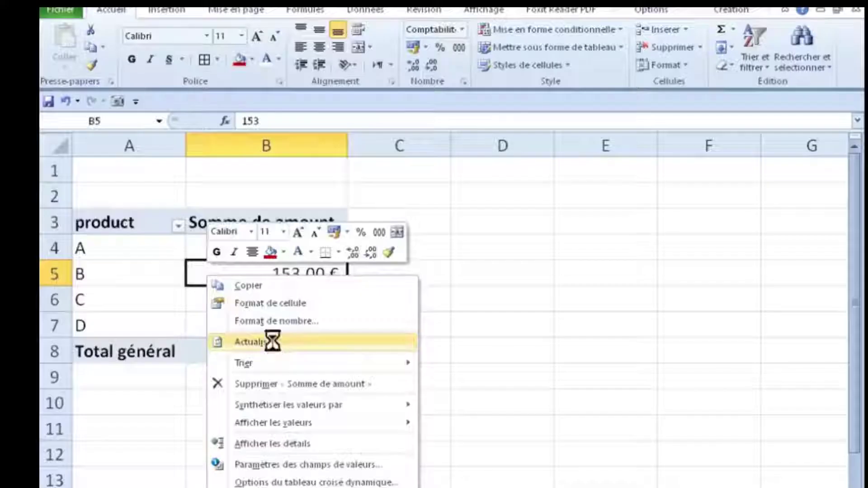
# Run Actualiser tout for all pivot tables, confirming the 1 331,00 € grand total
pyautogui.click(271, 301)
pyautogui.moveTo(132, 300); pyautogui.dragTo(281, 300)
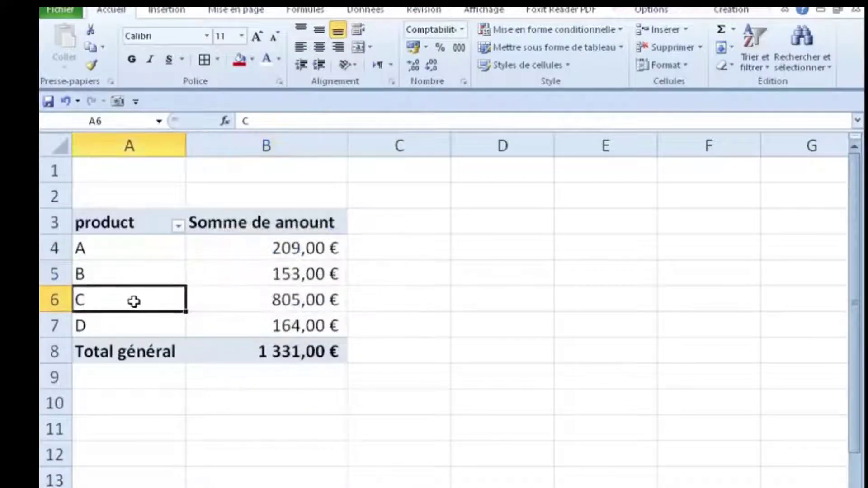
pyautogui.click(197, 267)
pyautogui.moveTo(155, 302); pyautogui.dragTo(270, 302)
pyautogui.click(200, 274)
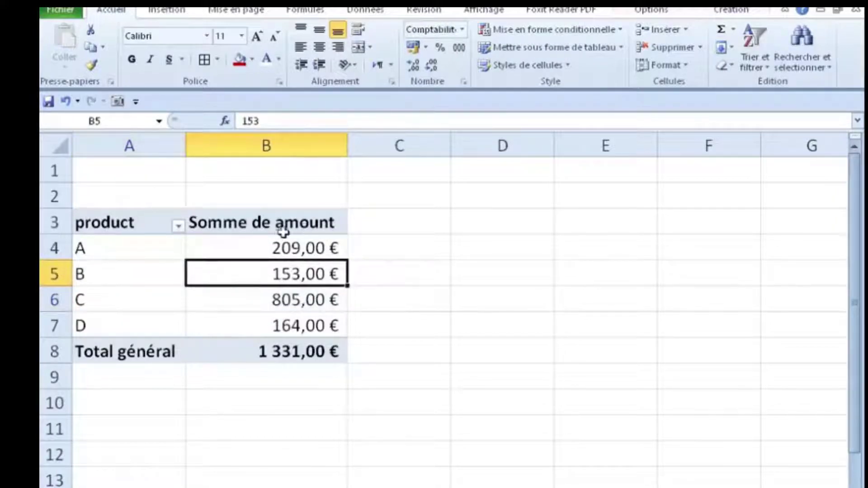
pyautogui.click(652, 11)
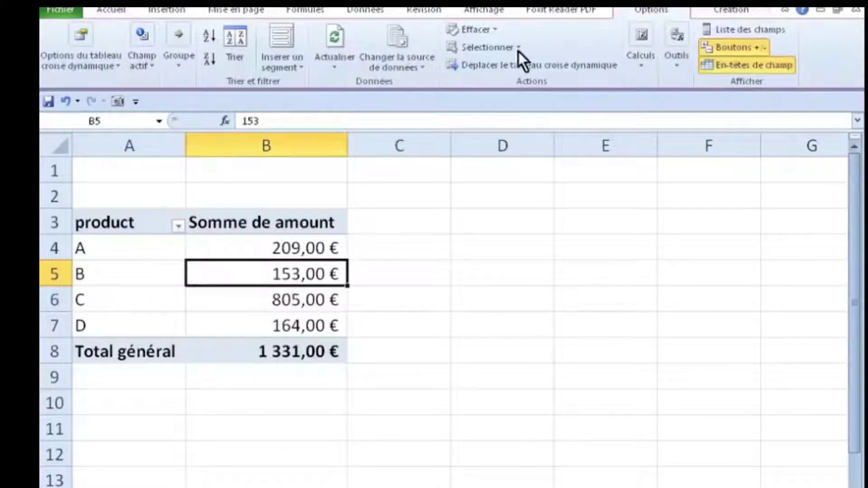
pyautogui.click(335, 68)
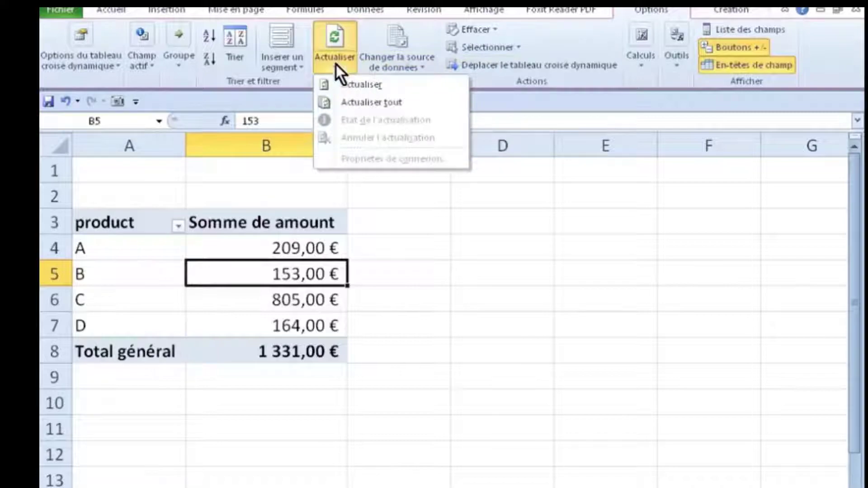
pyautogui.click(363, 103)
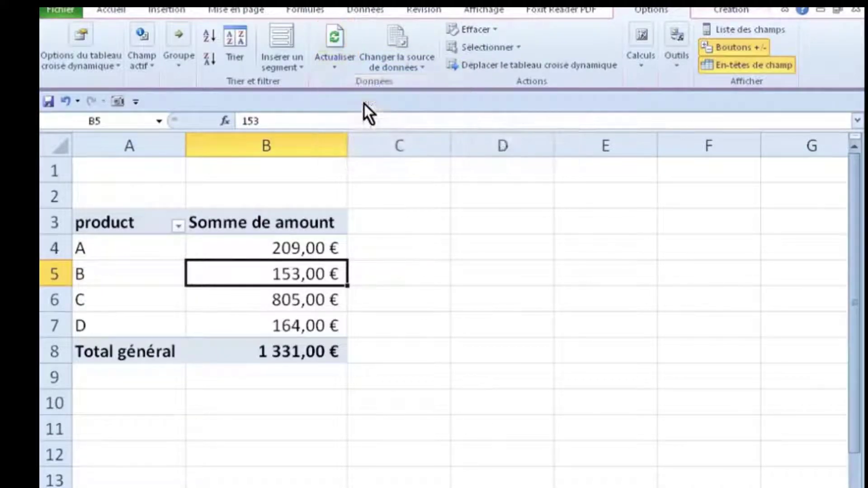
pyautogui.click(108, 224)
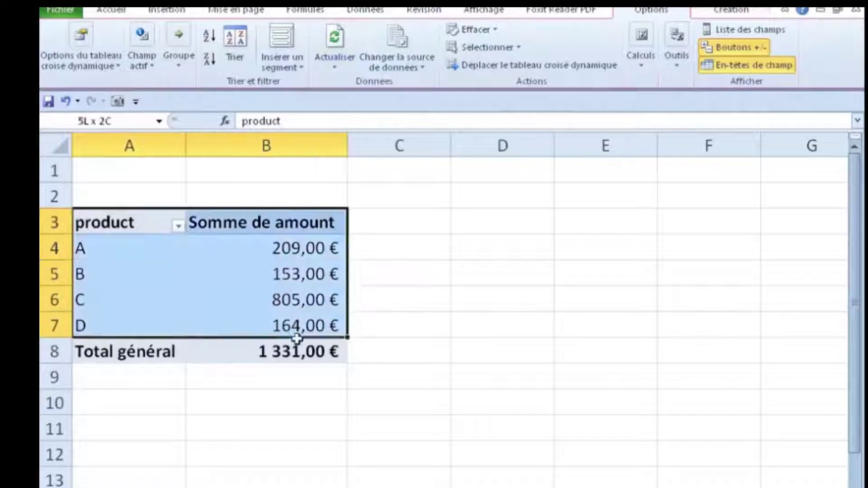
pyautogui.moveTo(108, 225); pyautogui.dragTo(317, 343)
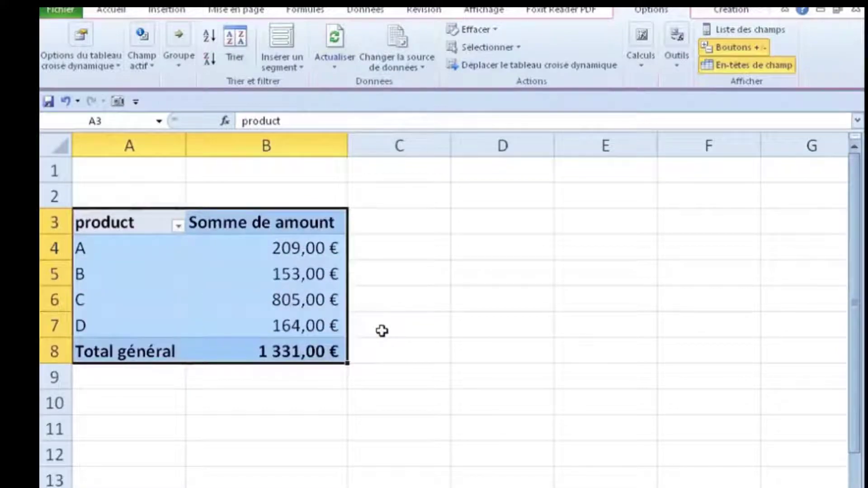